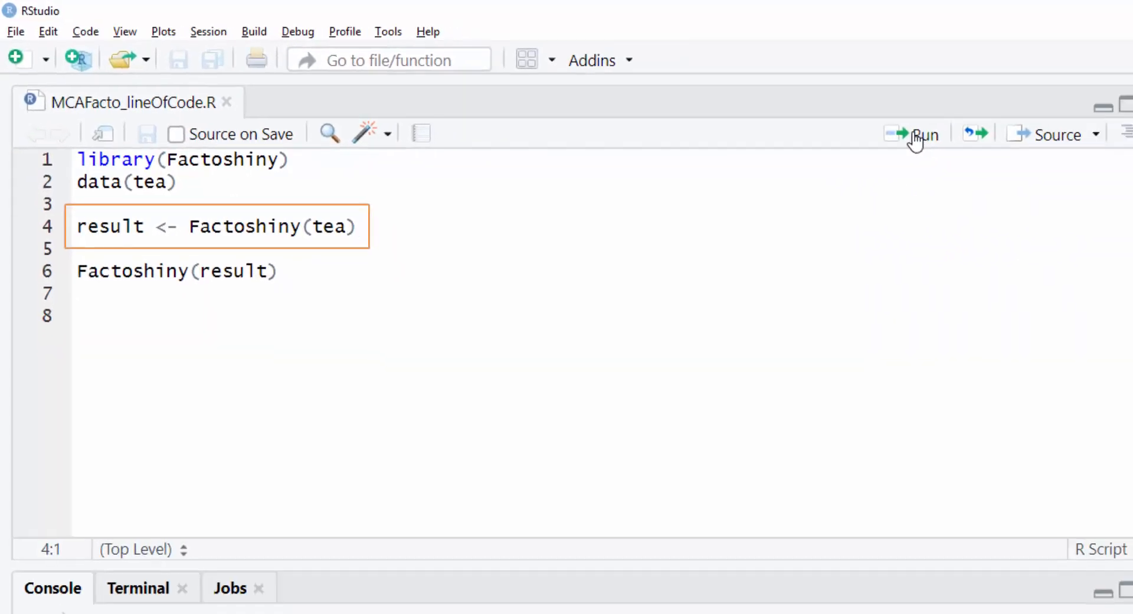
- Run the Factoshiny(tea) line and launch a Multiple Correspondence Analysis on the tea dataset
click(581, 89)
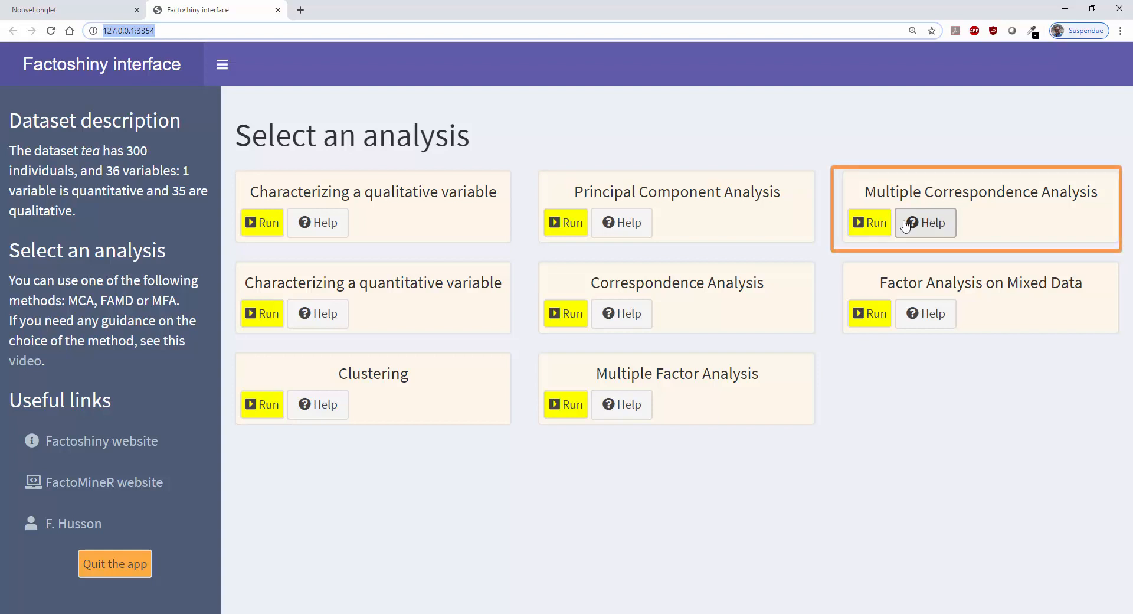
click(877, 224)
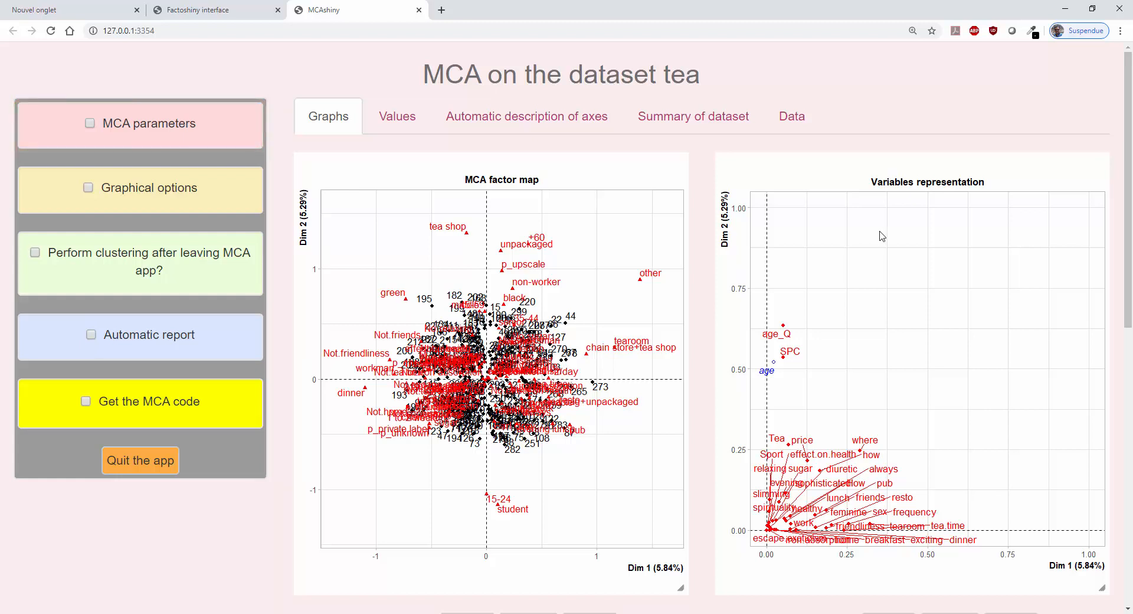
- In the MCA parameters, add effect.on.health and relaxing as supplementary categorical variables
click(154, 130)
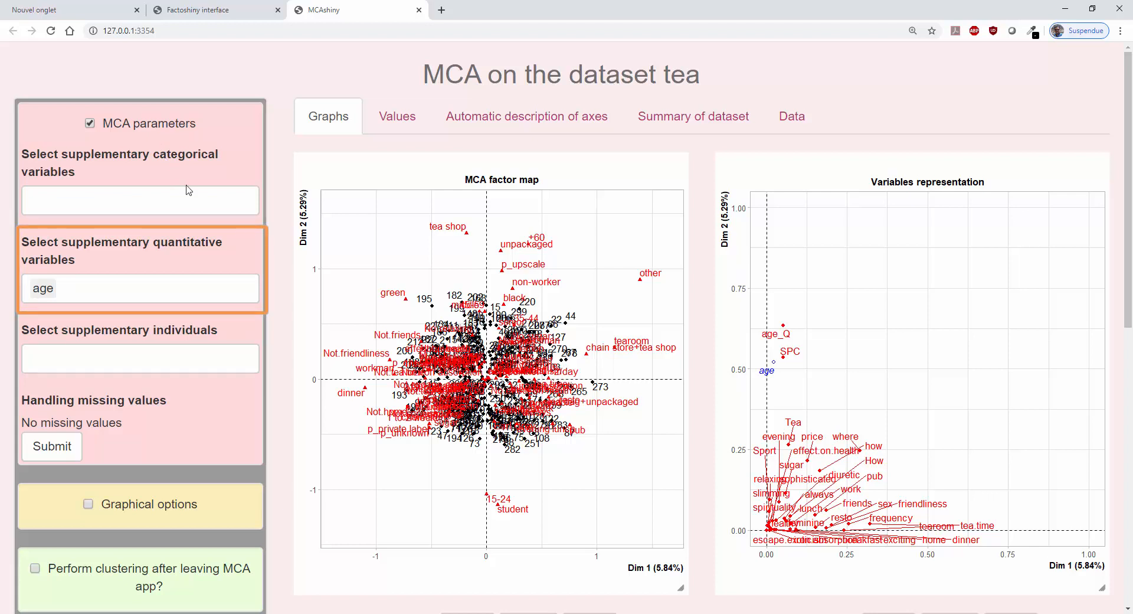
click(235, 201)
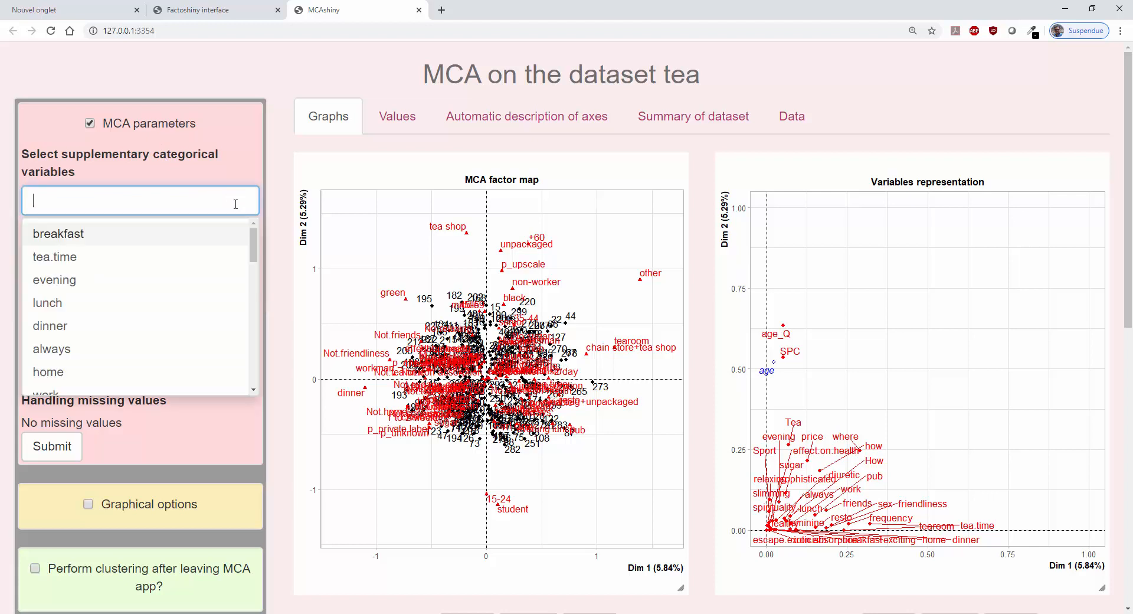
drag(254, 245, 254, 369)
click(206, 384)
scroll(199, 370, down, 10)
click(198, 379)
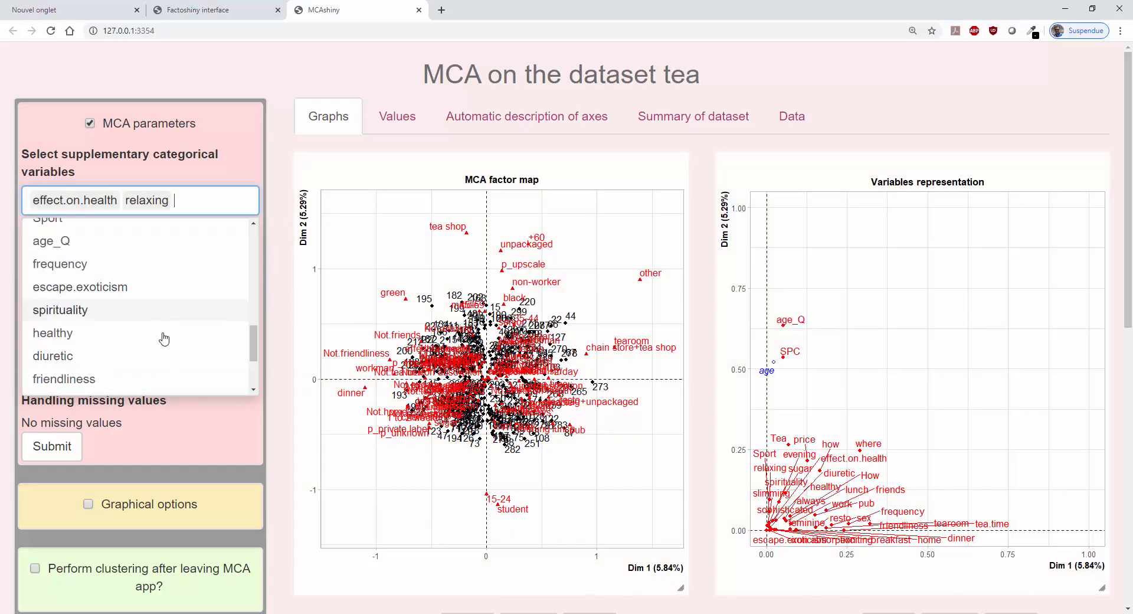
- Add sex, SPC, Sport, age_Q and frequency to the supplementary categorical variables
scroll(161, 337, up, 2)
click(114, 286)
click(114, 286)
click(66, 380)
click(63, 403)
click(64, 403)
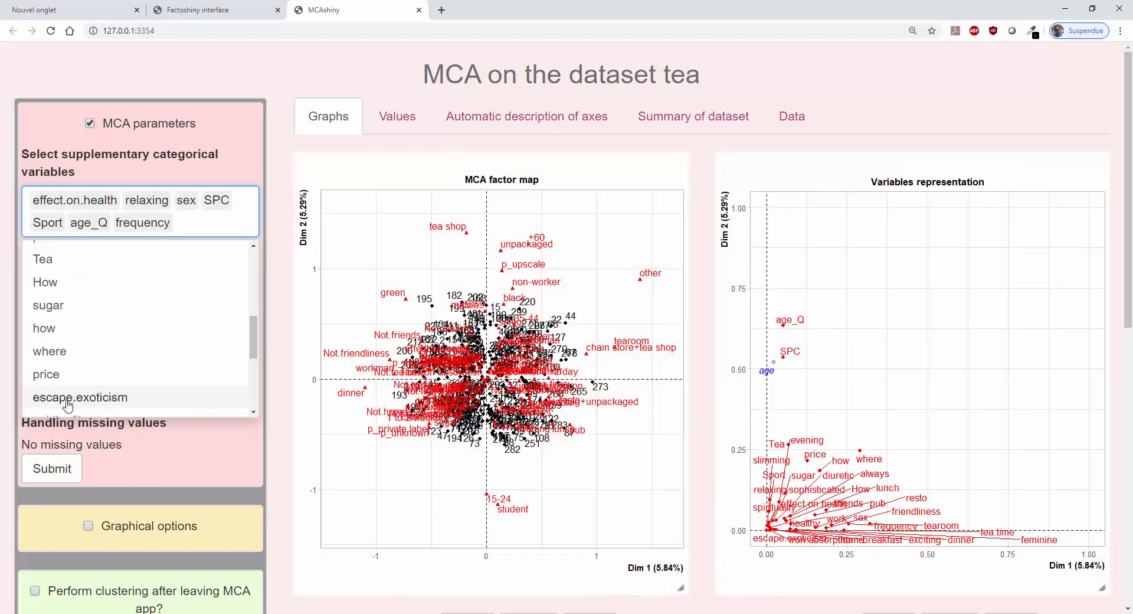
- Add escape.exoticism, spirituality, healthy, diuretic, friendliness, iron.absorption and feminine to the supplementary categorical variables
click(62, 403)
click(61, 420)
click(61, 420)
click(59, 419)
click(58, 449)
click(58, 448)
click(58, 451)
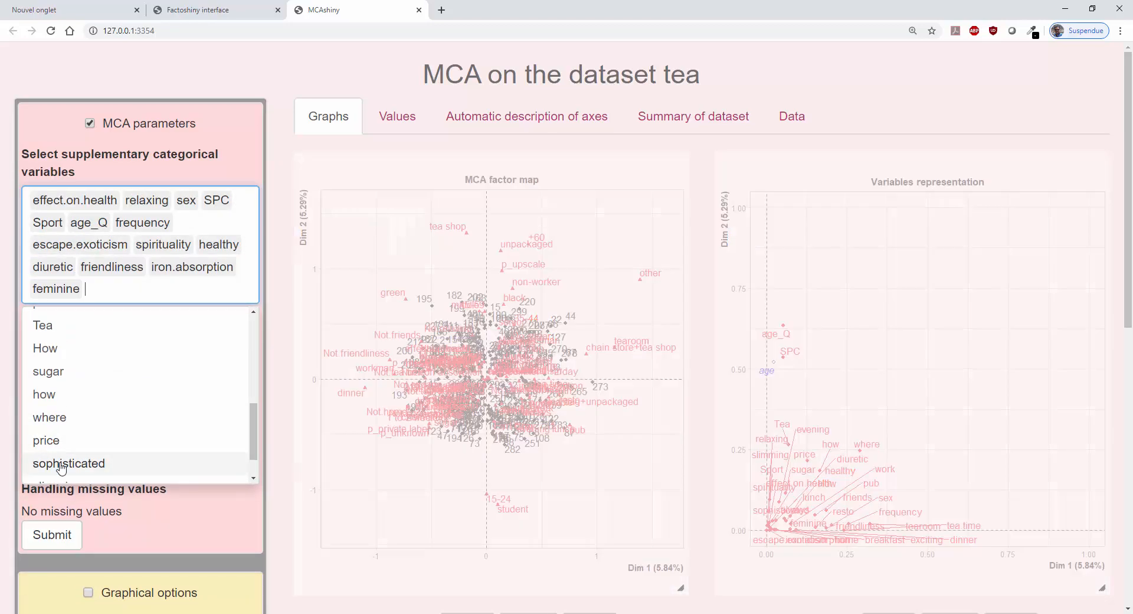
- Complete the supplementary categorical variables with sophisticated, slimming and exciting, and apply and collapse the MCA parameters
click(57, 467)
click(56, 472)
click(56, 479)
scroll(76, 463, down, 4)
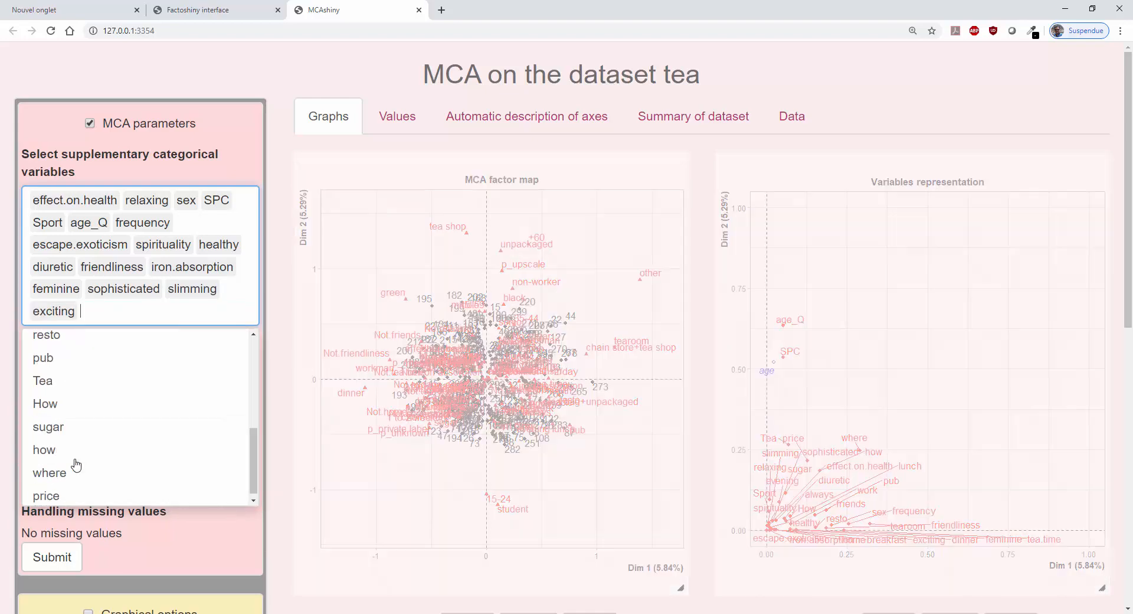
click(224, 120)
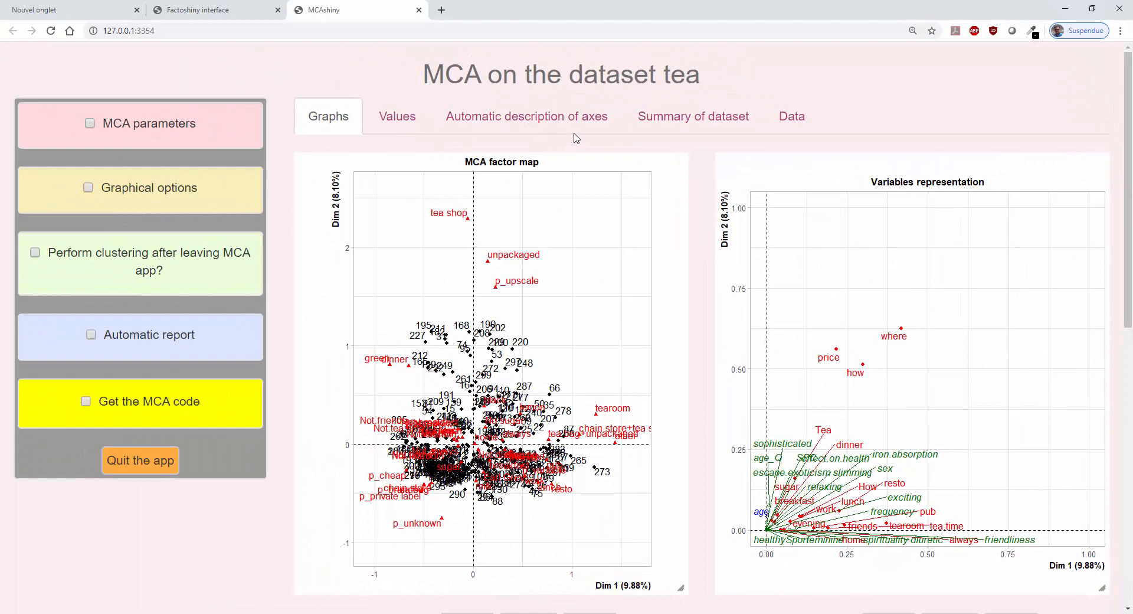
- Examine the supplementary quantitative variables graph and read the summary of outputs from the eigenvalues to the supplementary continuous variable
drag(1129, 126, 1132, 395)
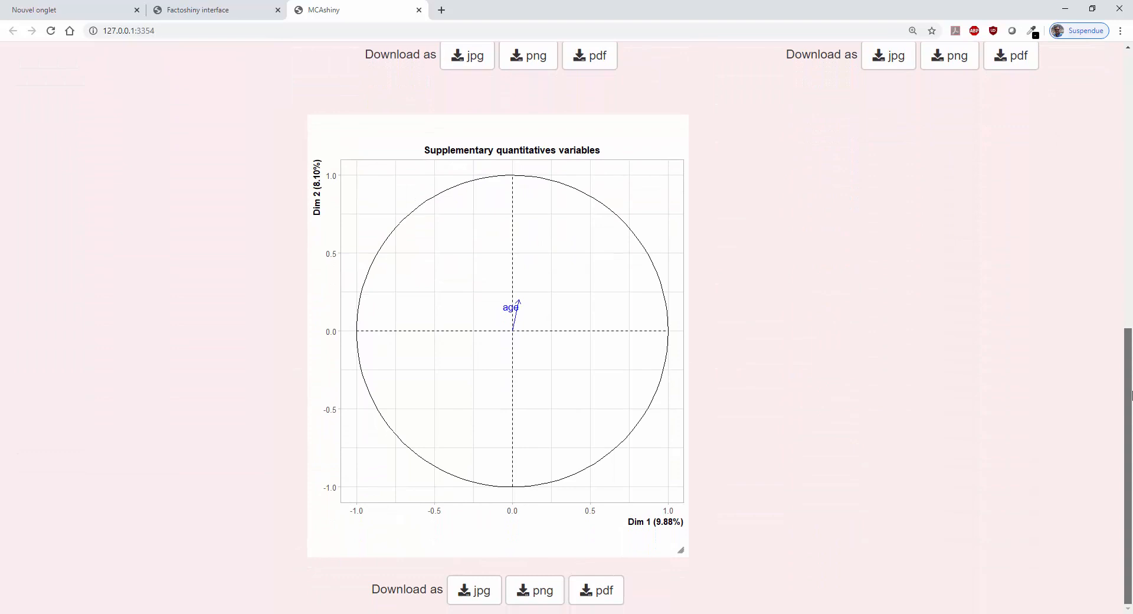
drag(1132, 395, 1132, 103)
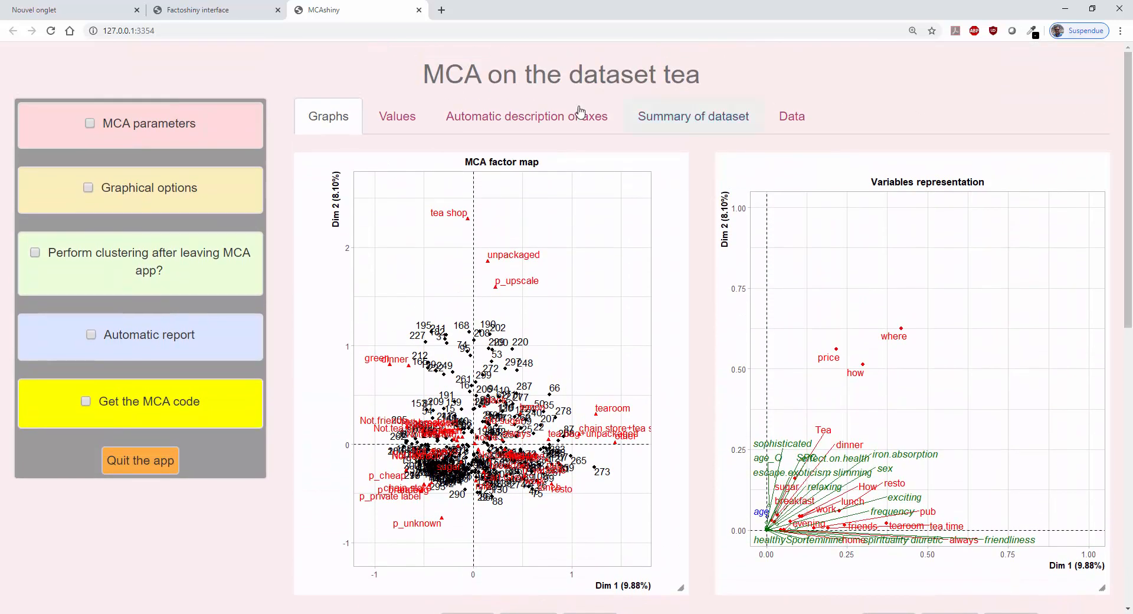
click(407, 124)
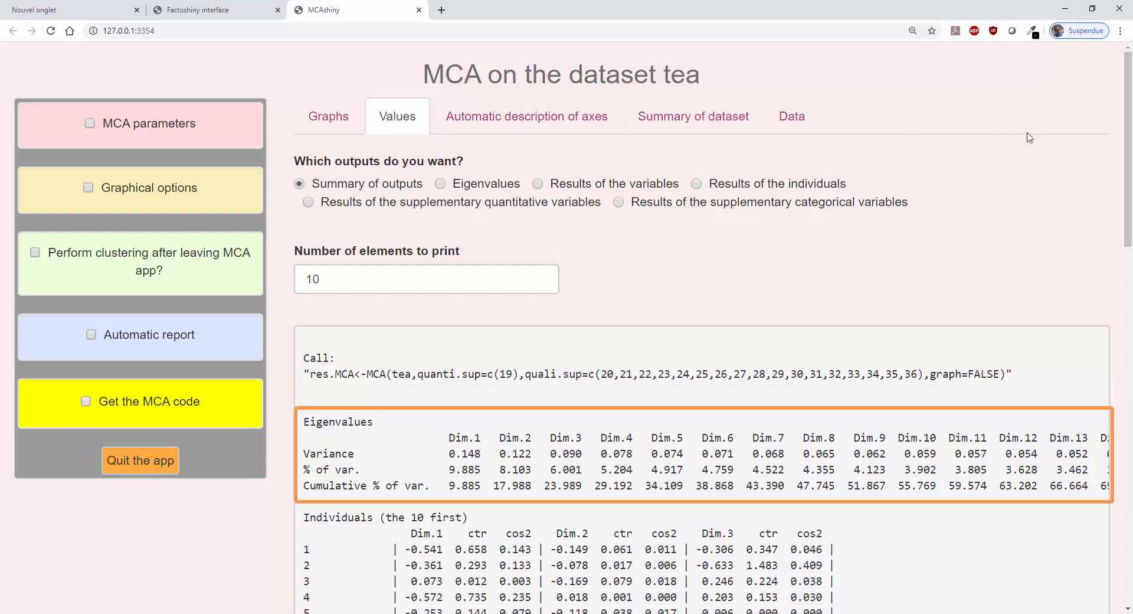
click(1129, 77)
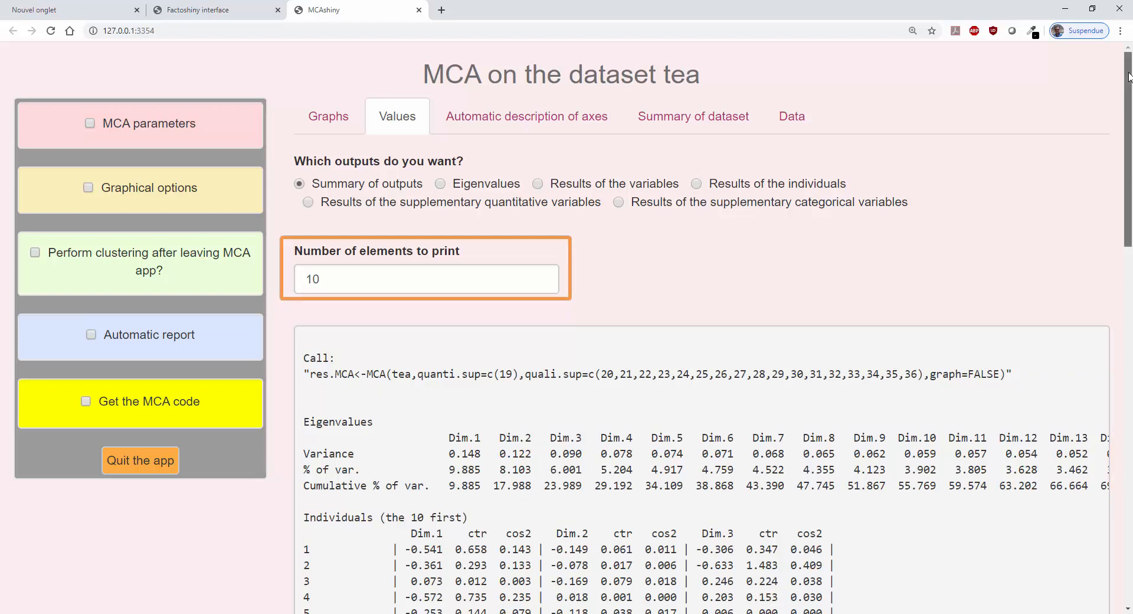
drag(1128, 77, 1129, 220)
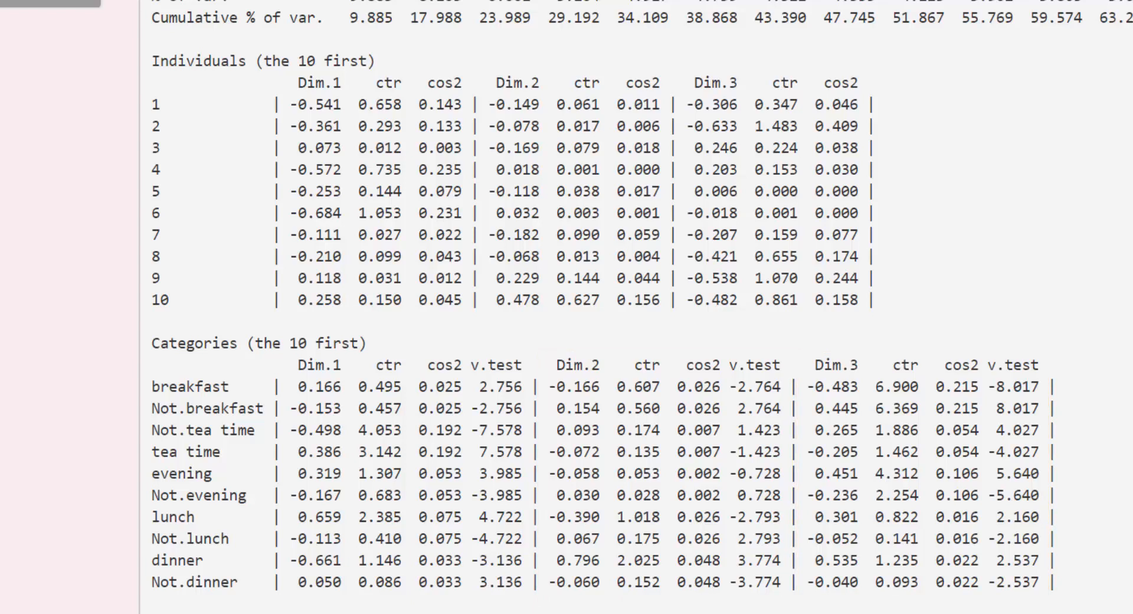
scroll(567, 307, down, 6)
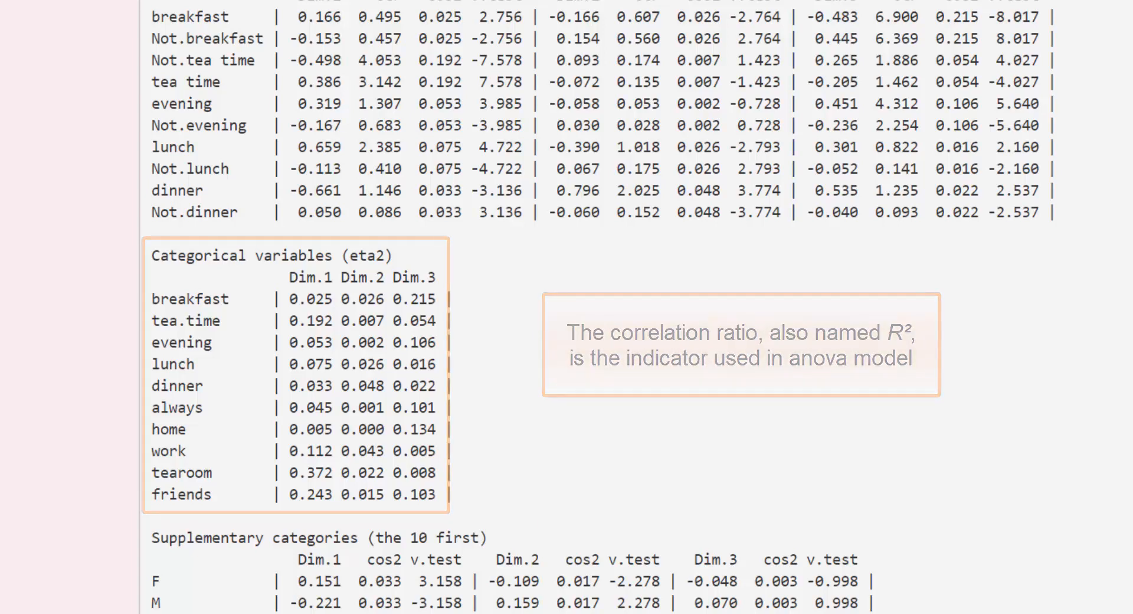
scroll(590, 307, down, 3)
scroll(590, 307, down, 4)
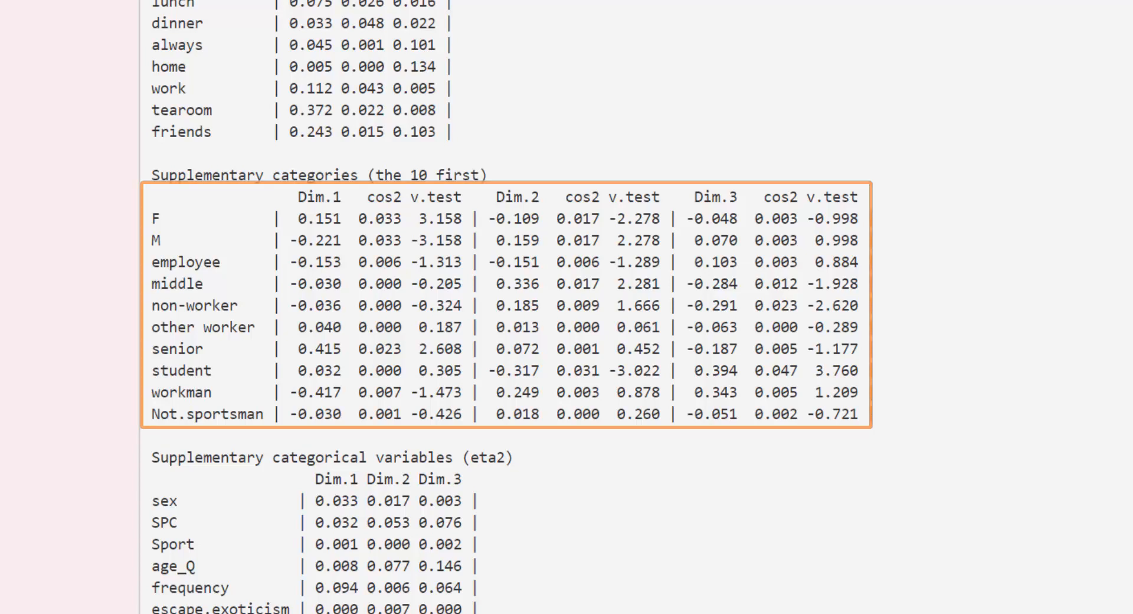
scroll(506, 307, down, 2)
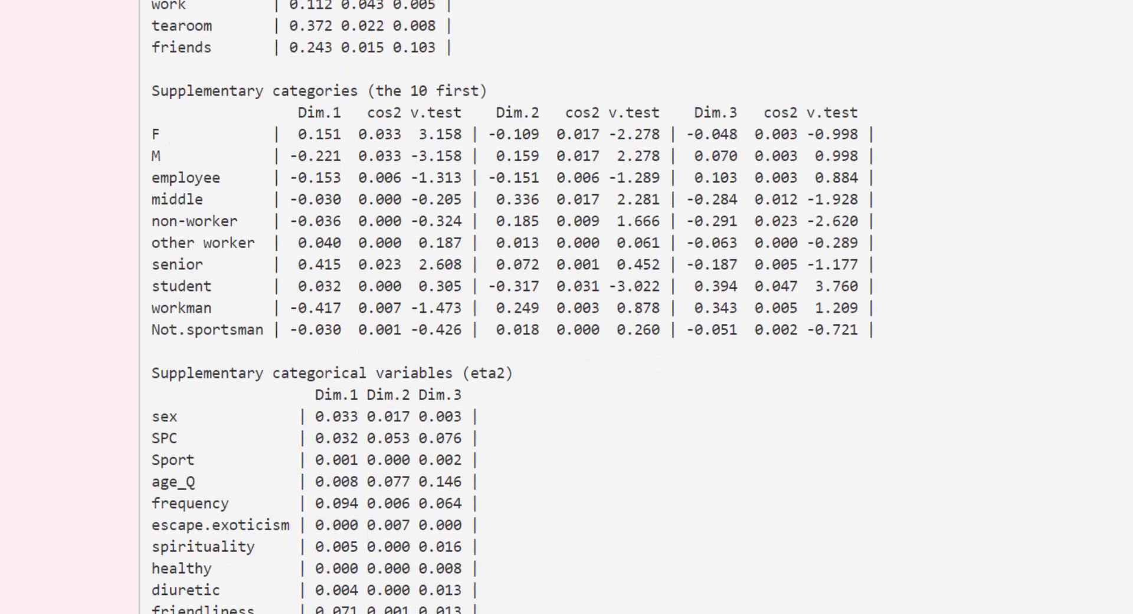
scroll(507, 307, down, 2)
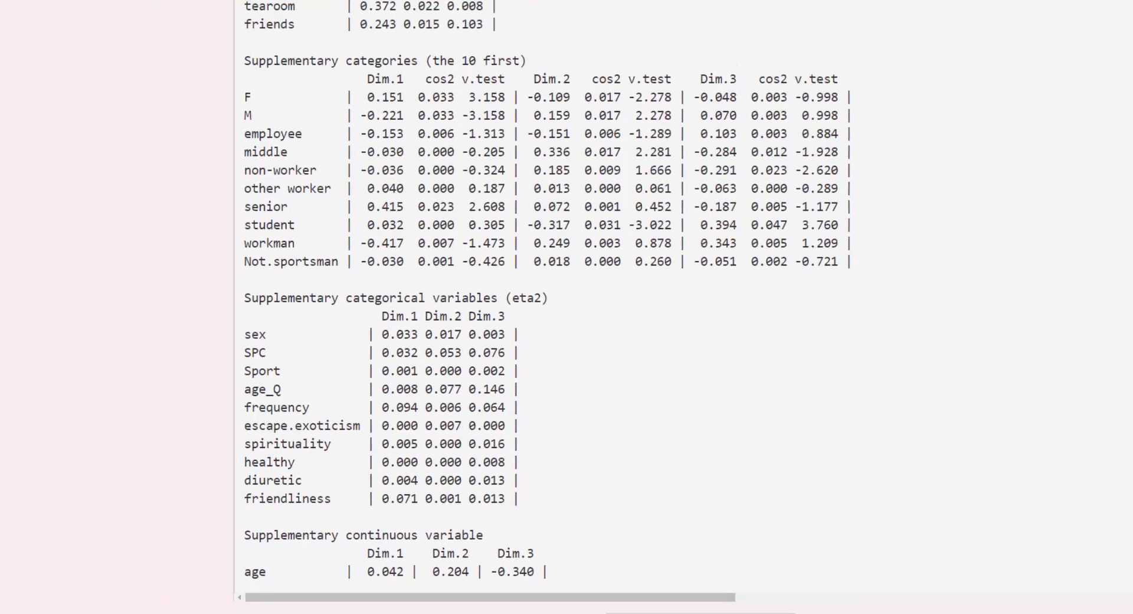
- Read the automatic description of Dimension 1, covering the categorical variables and the categories
drag(1129, 417, 1129, 67)
click(569, 118)
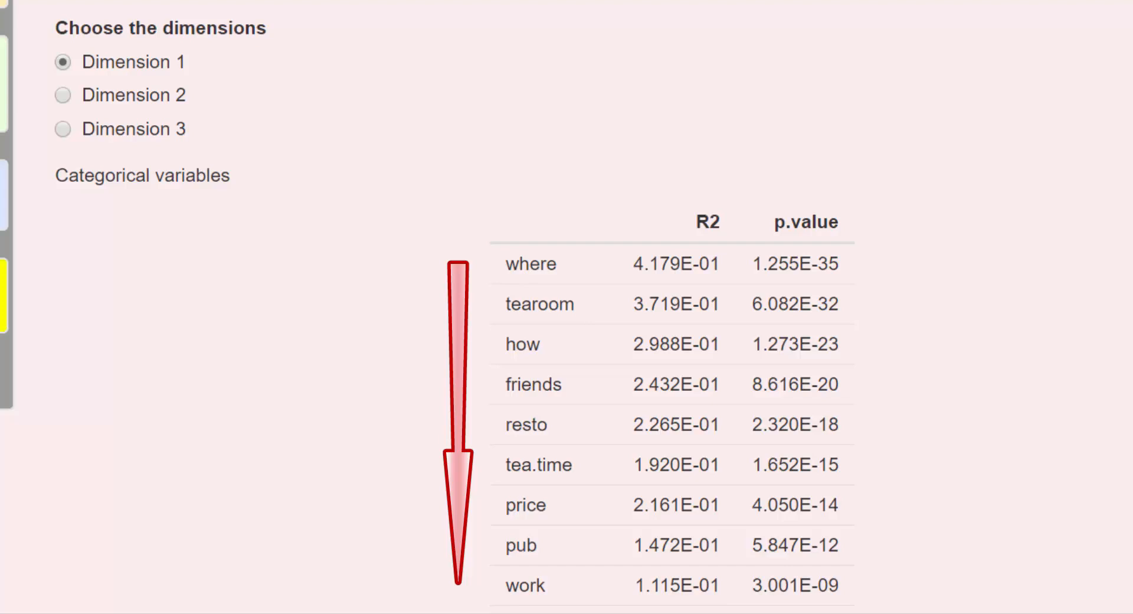
scroll(673, 354, down, 8)
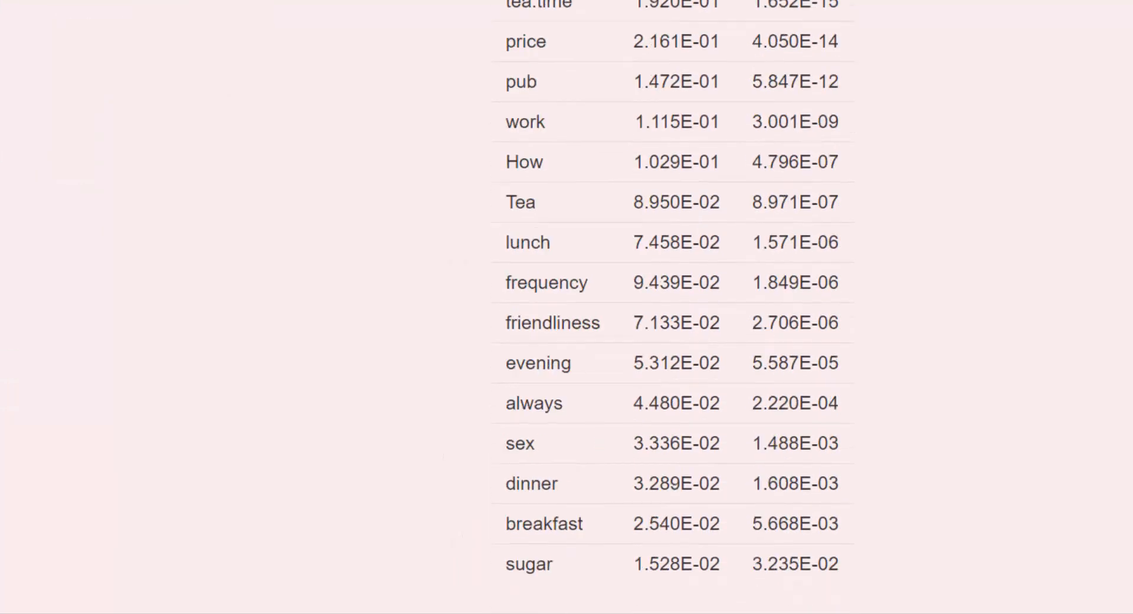
scroll(673, 354, down, 10)
scroll(944, 50, up, 2)
scroll(944, 50, down, 1)
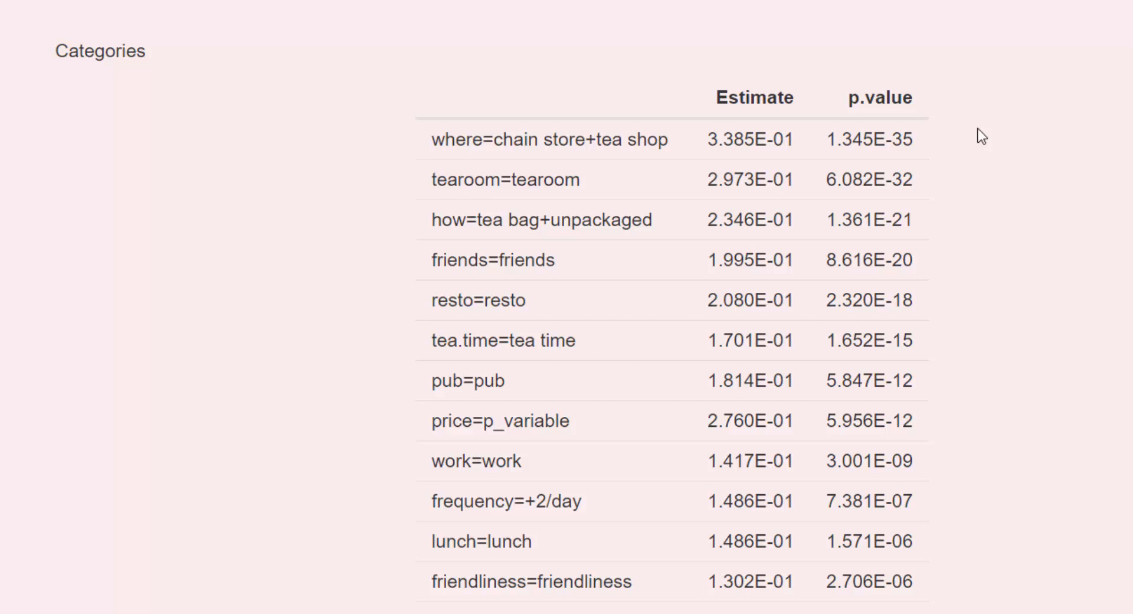
- Switch the automatic description of axes to Dimension 2 and read through its tables down to the quantitative variables
scroll(978, 128, up, 10)
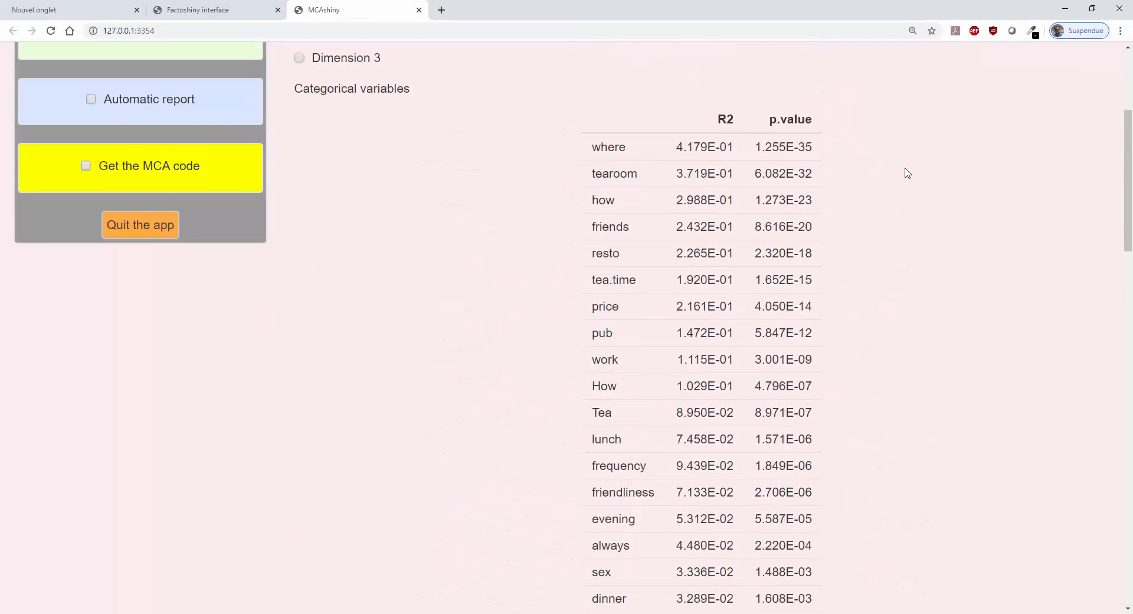
scroll(350, 217, up, 3)
scroll(350, 217, up, 1)
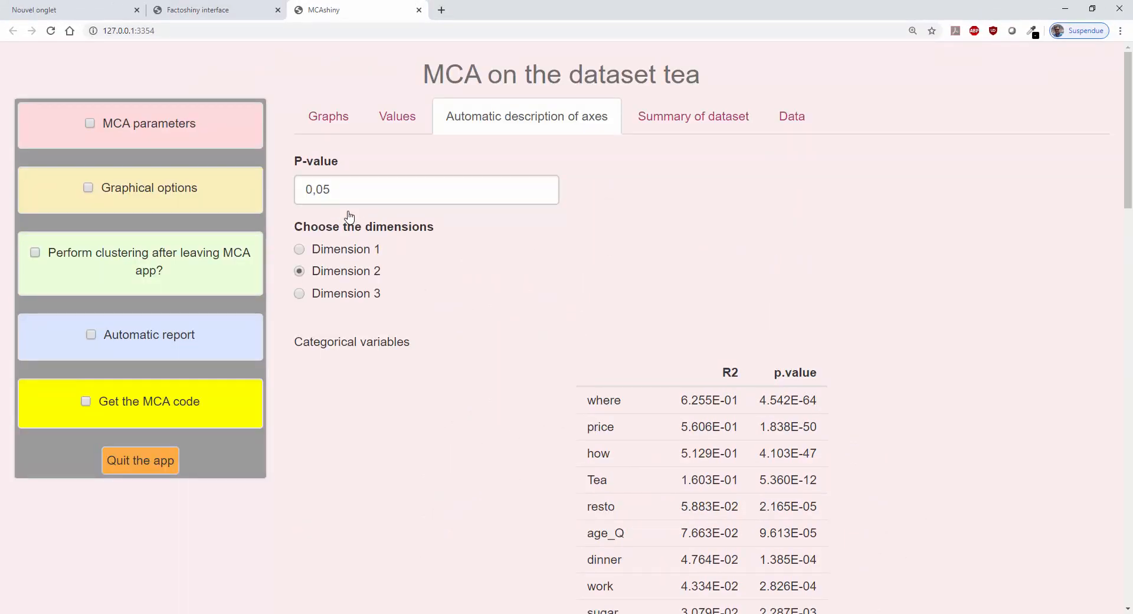
scroll(539, 232, down, 11)
scroll(543, 233, down, 13)
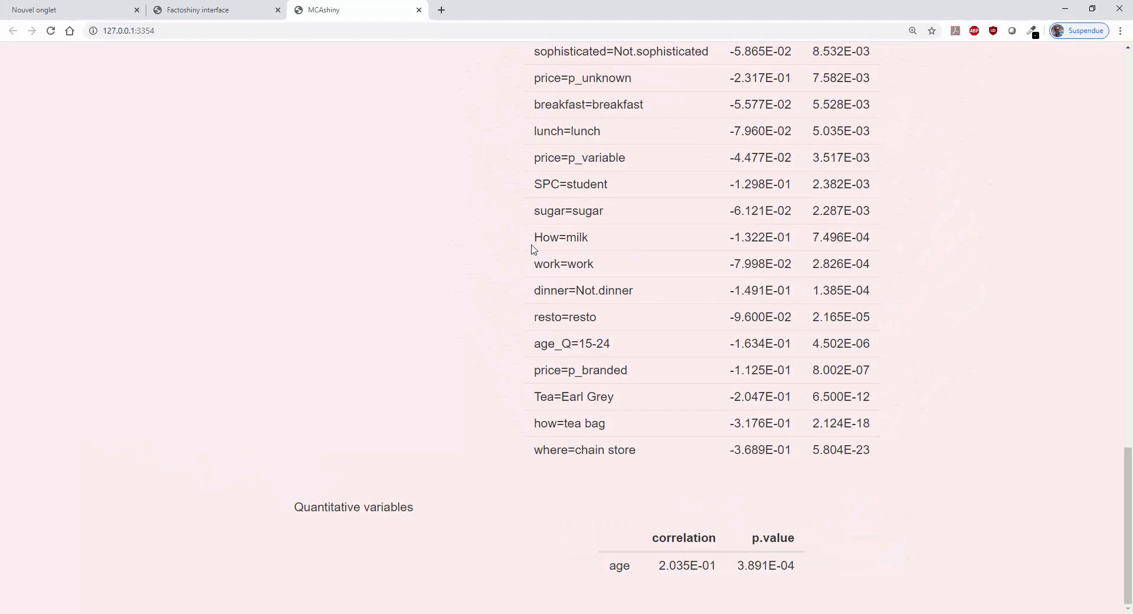
scroll(533, 248, up, 15)
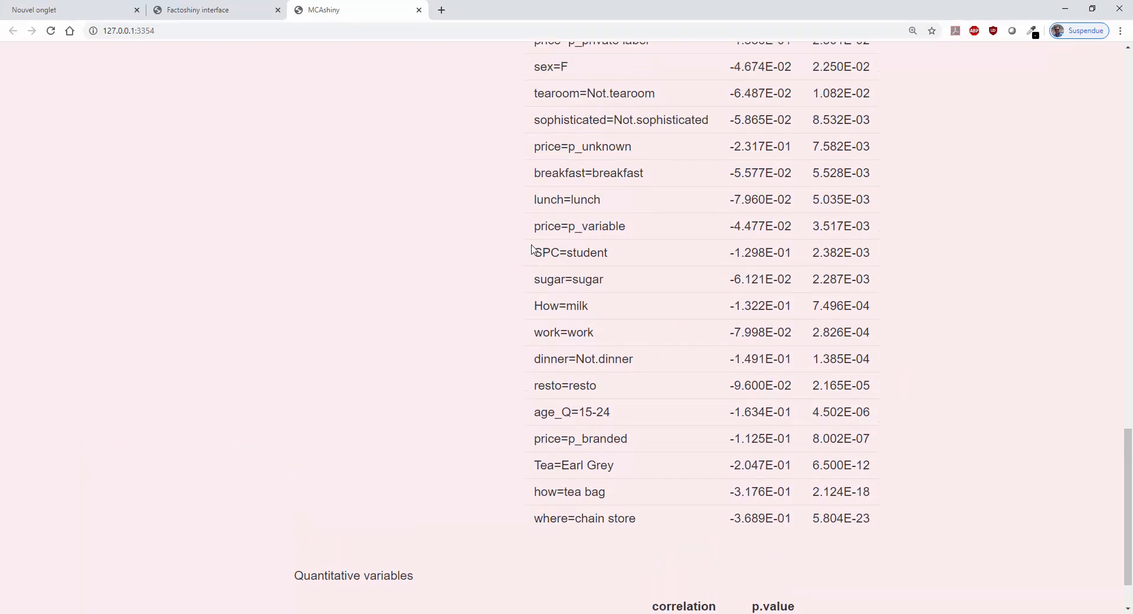
- Return to the graphs and hide the labels of the individuals on the MCA factor map through the graphical options
click(335, 125)
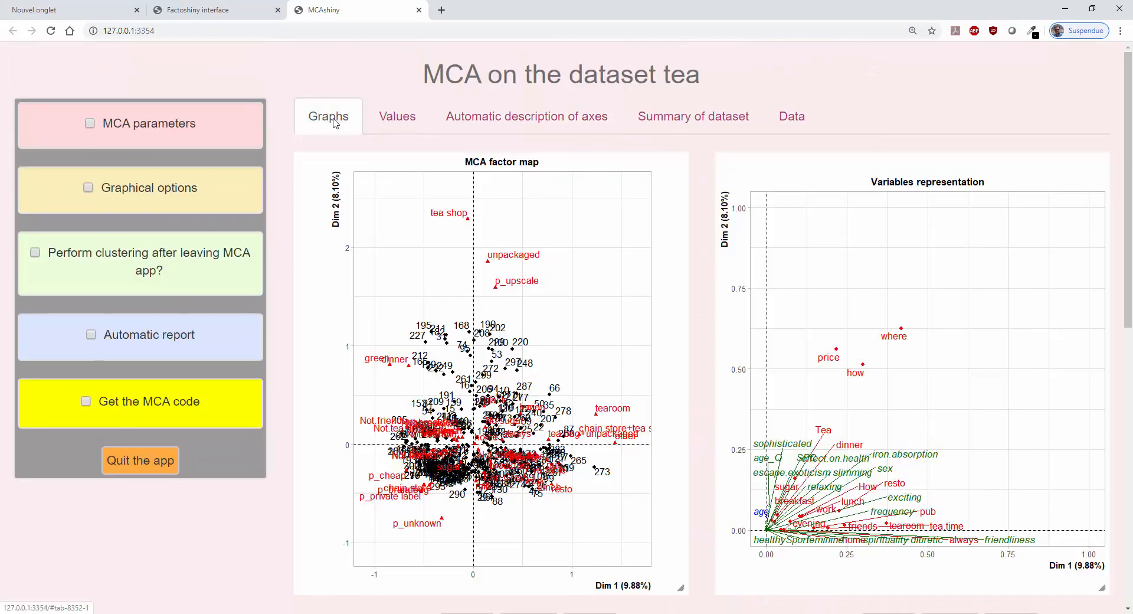
click(170, 189)
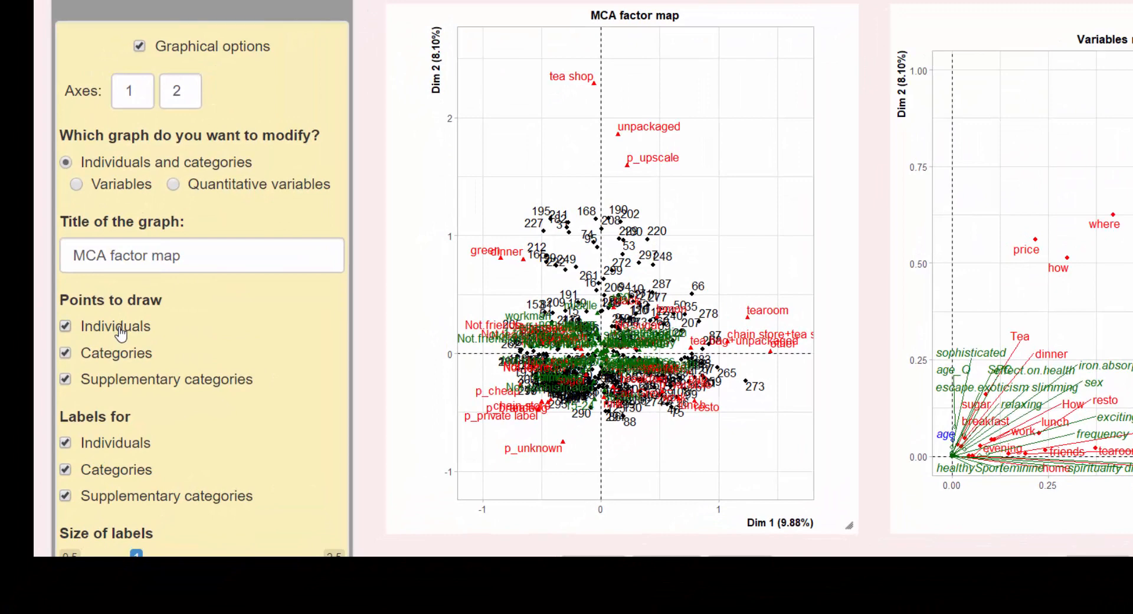
click(120, 449)
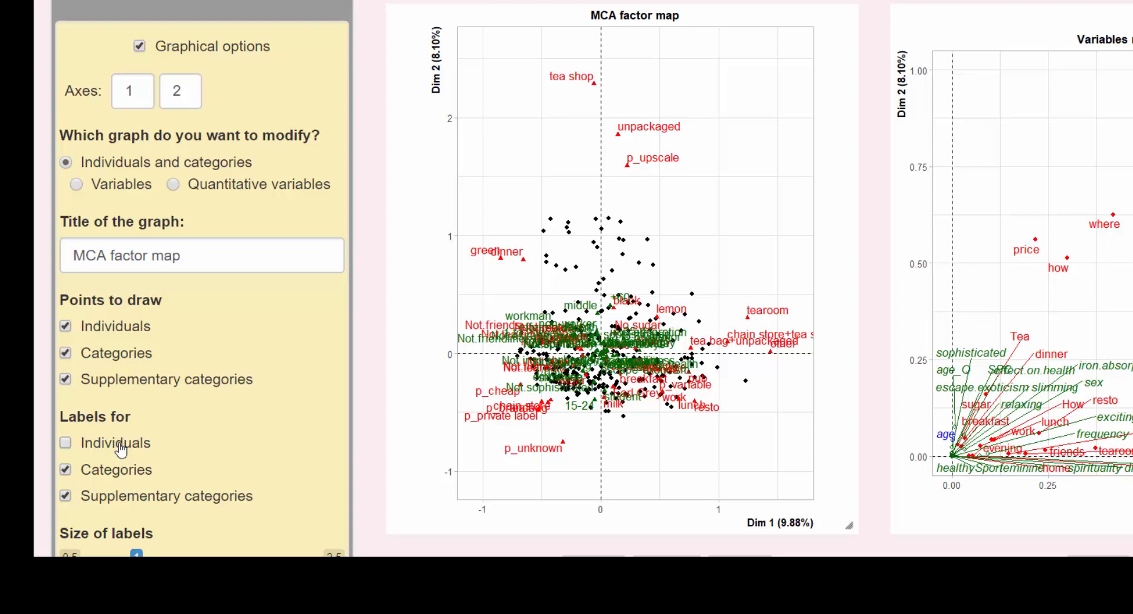
- Draw only the active categories on the MCA factor map, leaving out individuals and supplementary categories
click(113, 362)
click(113, 387)
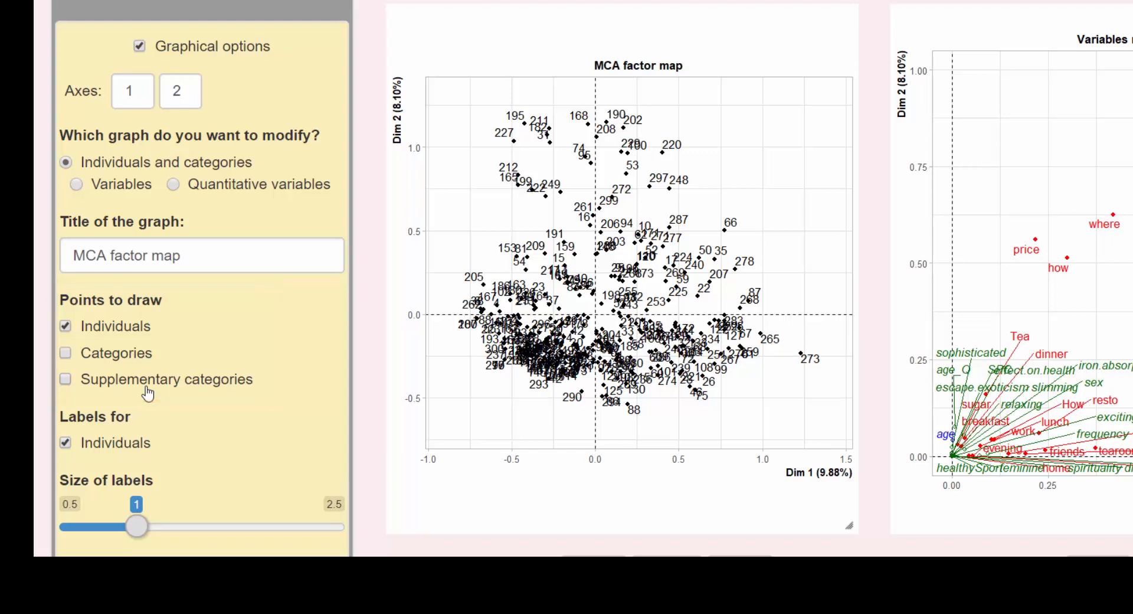
click(118, 354)
click(123, 328)
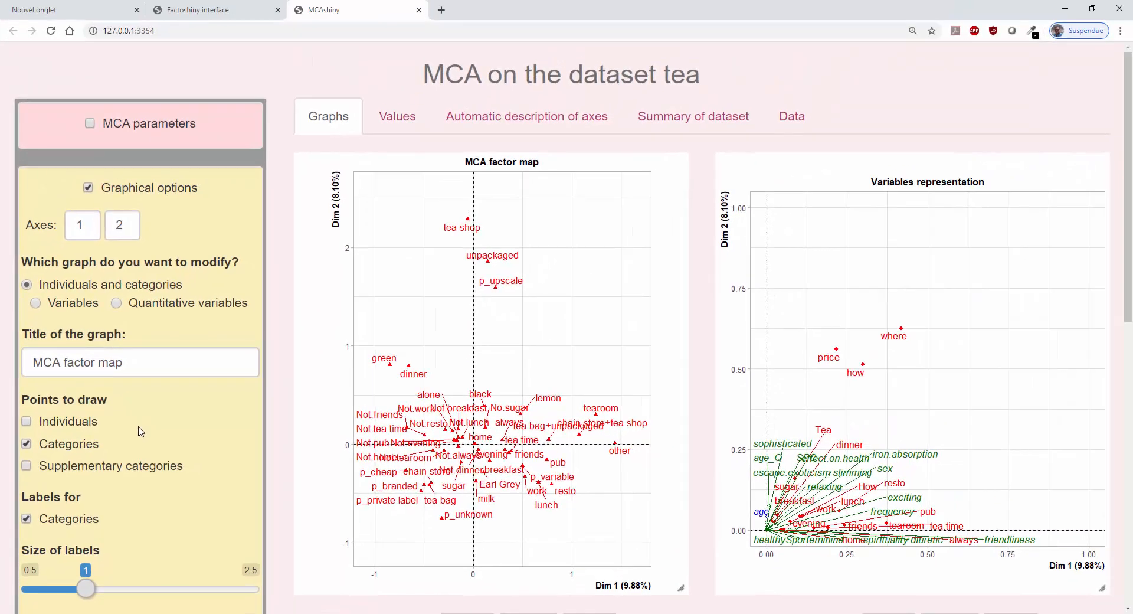
- Display the MCA code that generates the current analysis and graphs
scroll(140, 431, down, 6)
scroll(140, 431, down, 4)
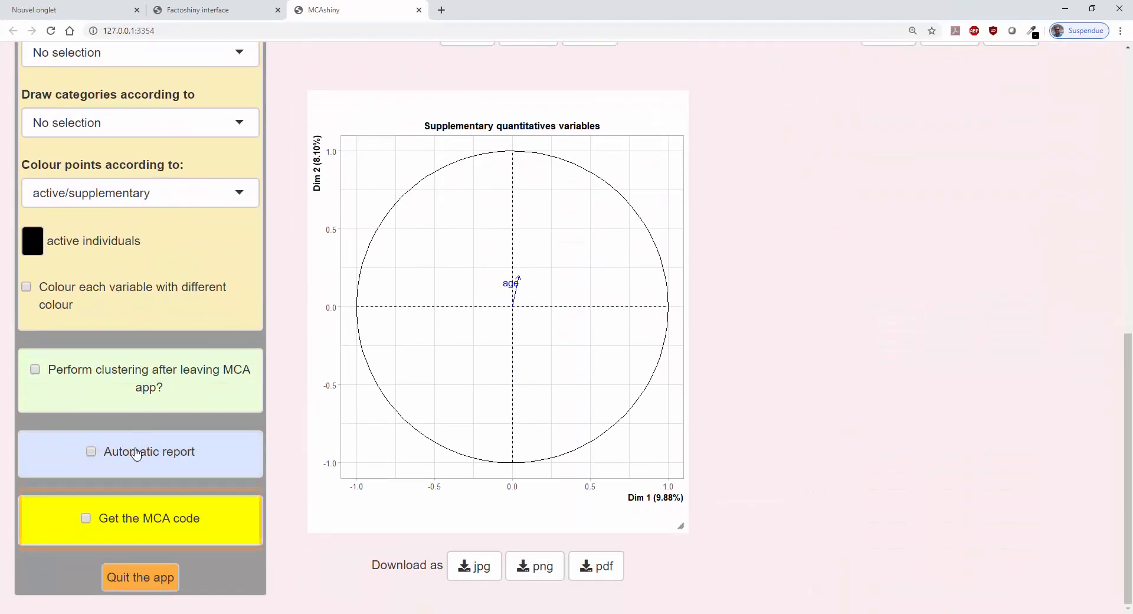
click(127, 518)
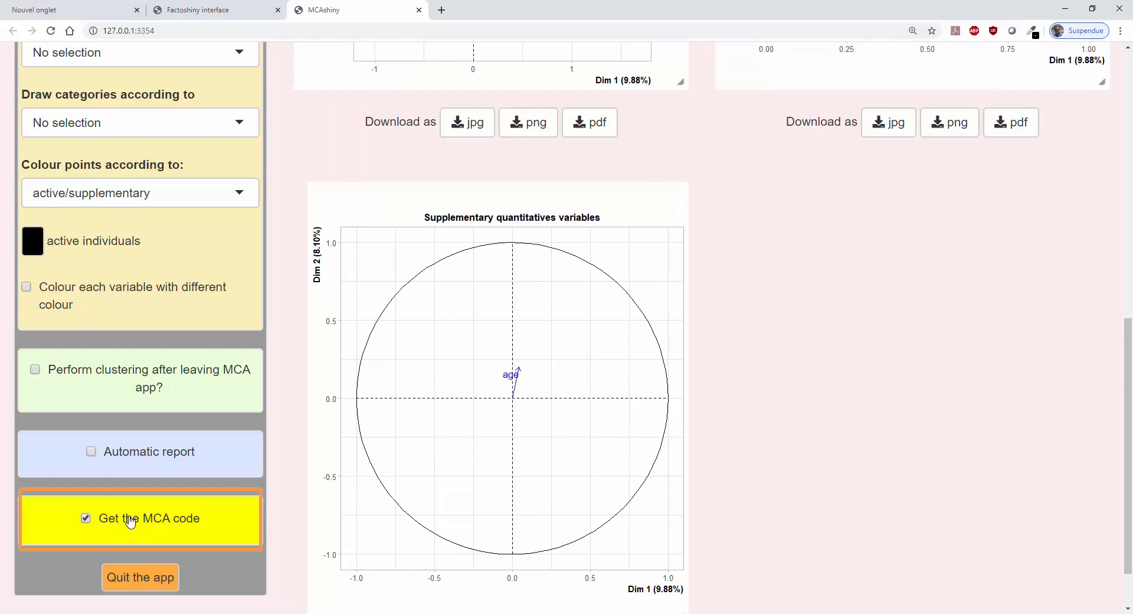
scroll(206, 425, up, 10)
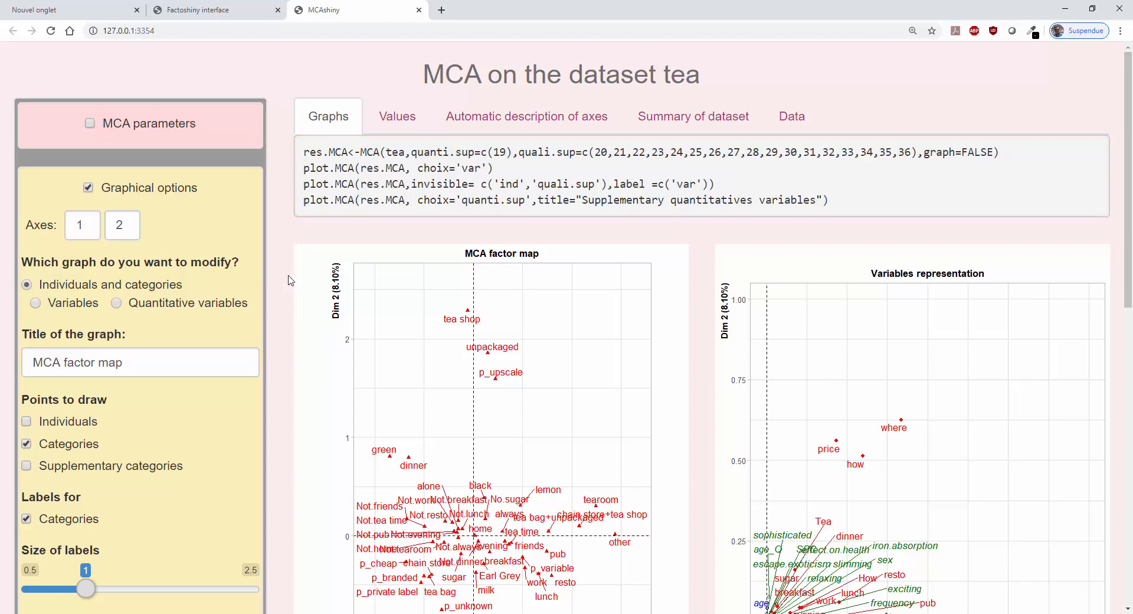
- Set the size of labels on the MCA factor map to 0.85
drag(86, 589, 69, 588)
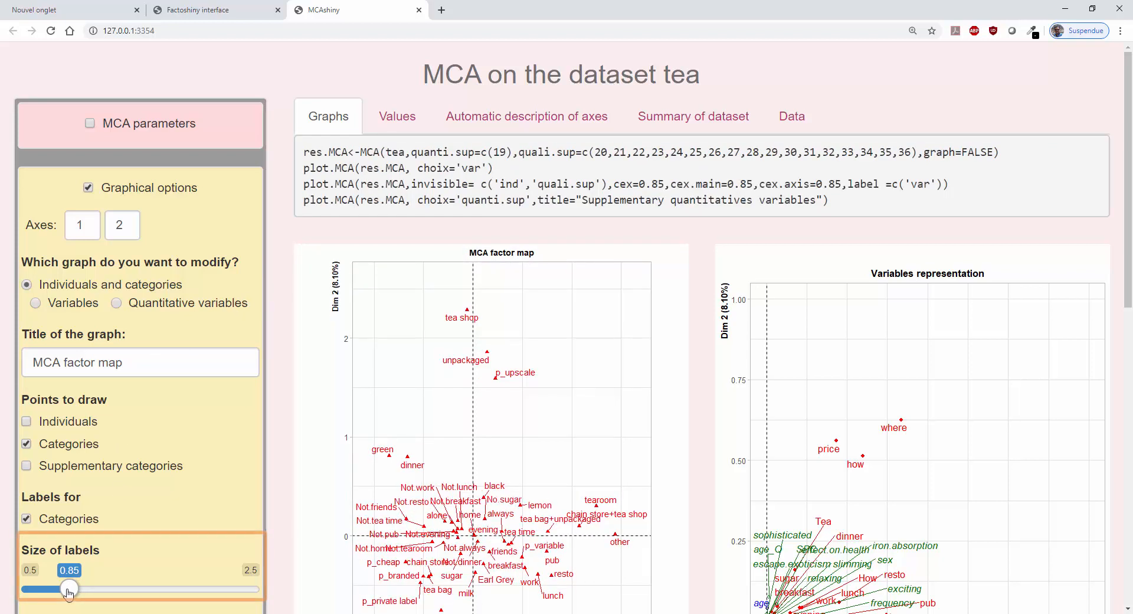
scroll(153, 517, down, 1)
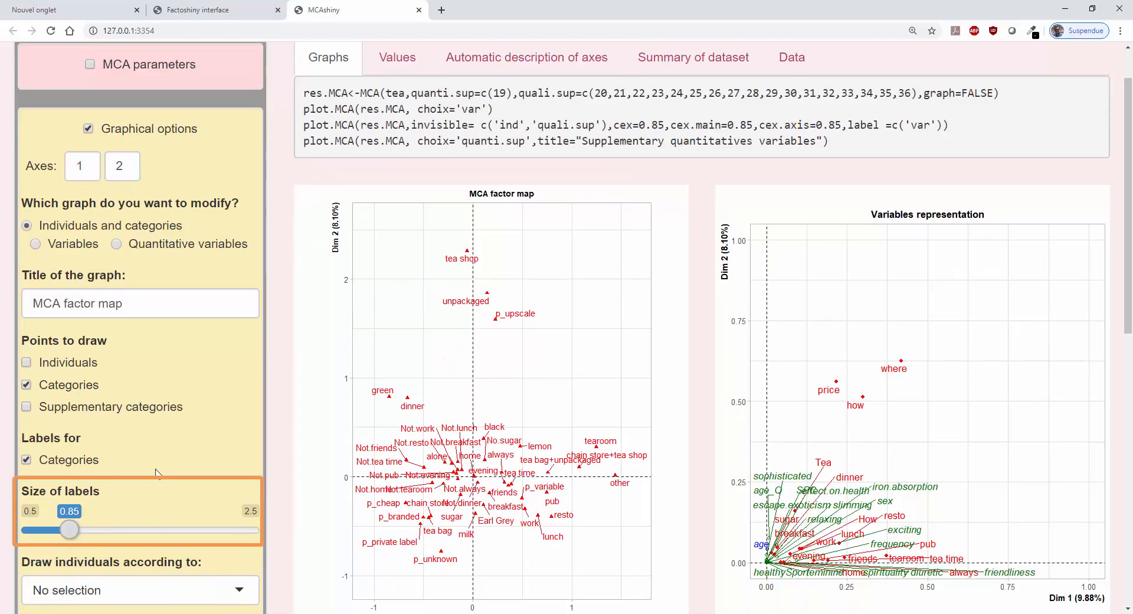
- Title the MCA factor map "Active categories" and draw the supplementary categories in place of the active ones
drag(127, 303, 3, 304)
text(Activ)
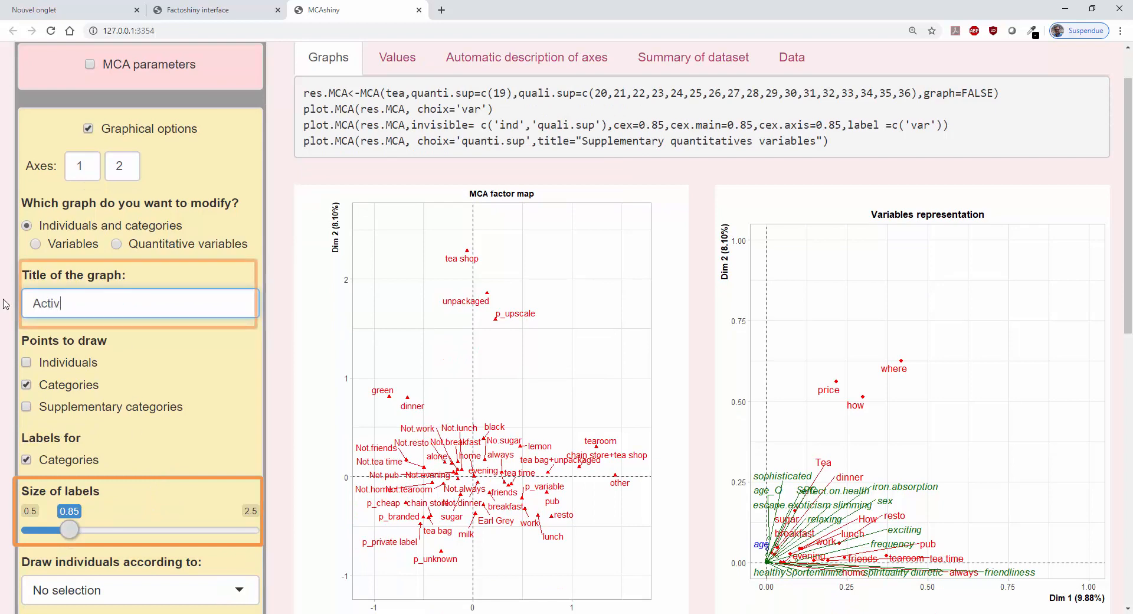
text(e categories)
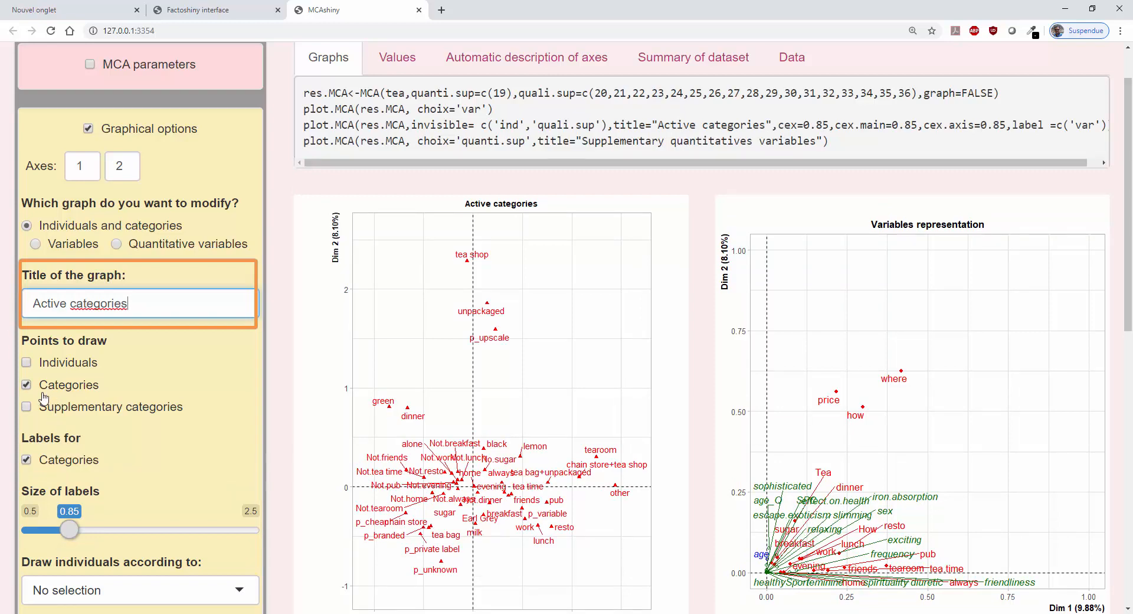
click(28, 408)
click(32, 385)
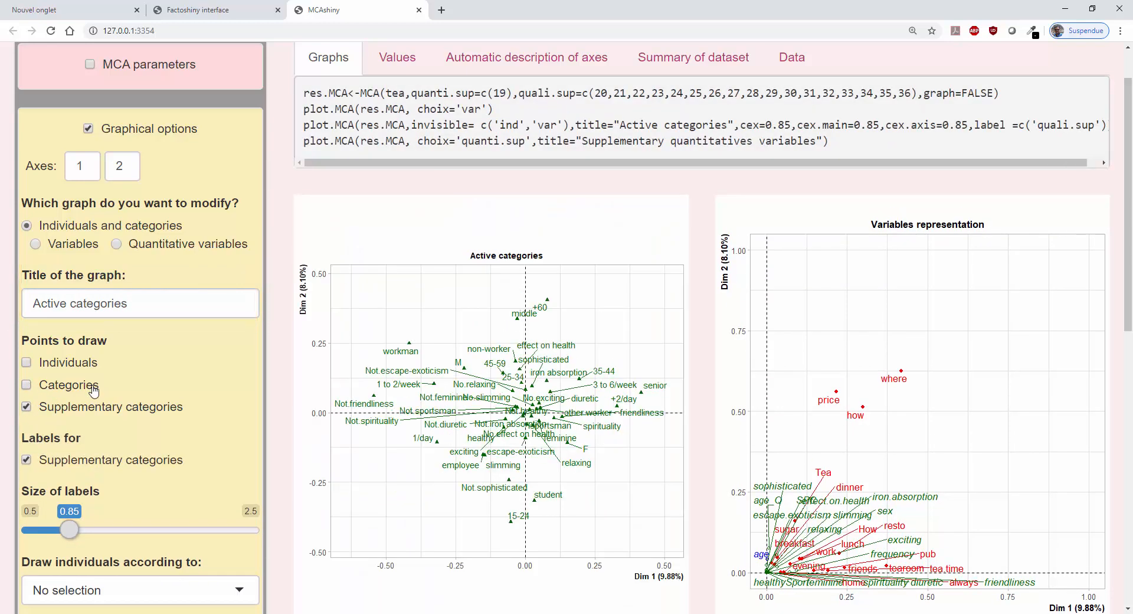
- Select the categories on the factor map by cos2, adding the active categories, with the threshold first at 0.2 and finally at 0.4
scroll(94, 390, down, 4)
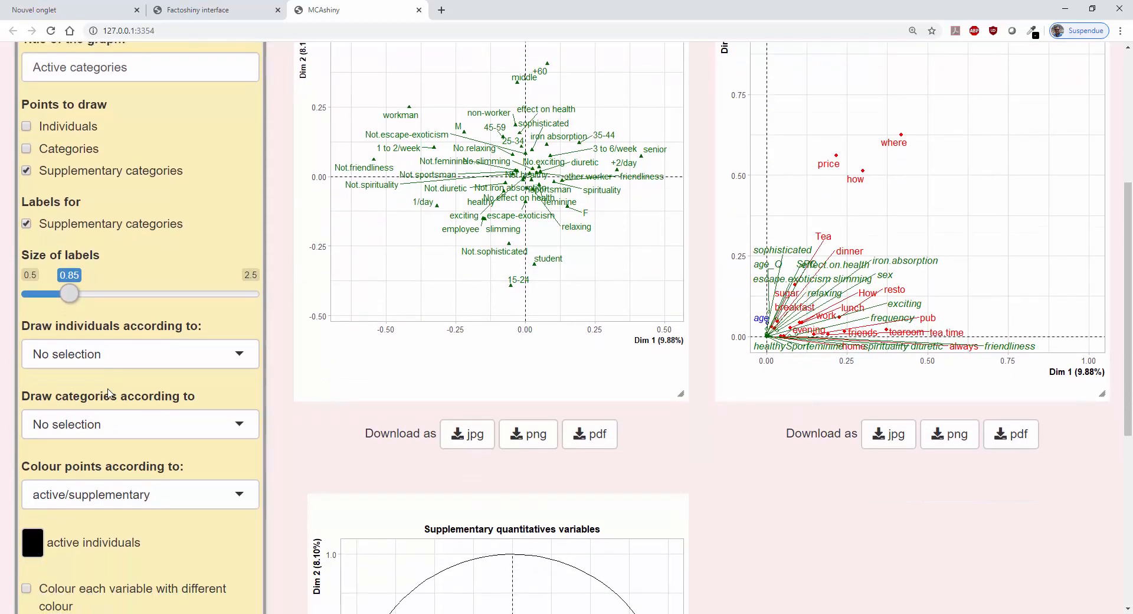
click(119, 421)
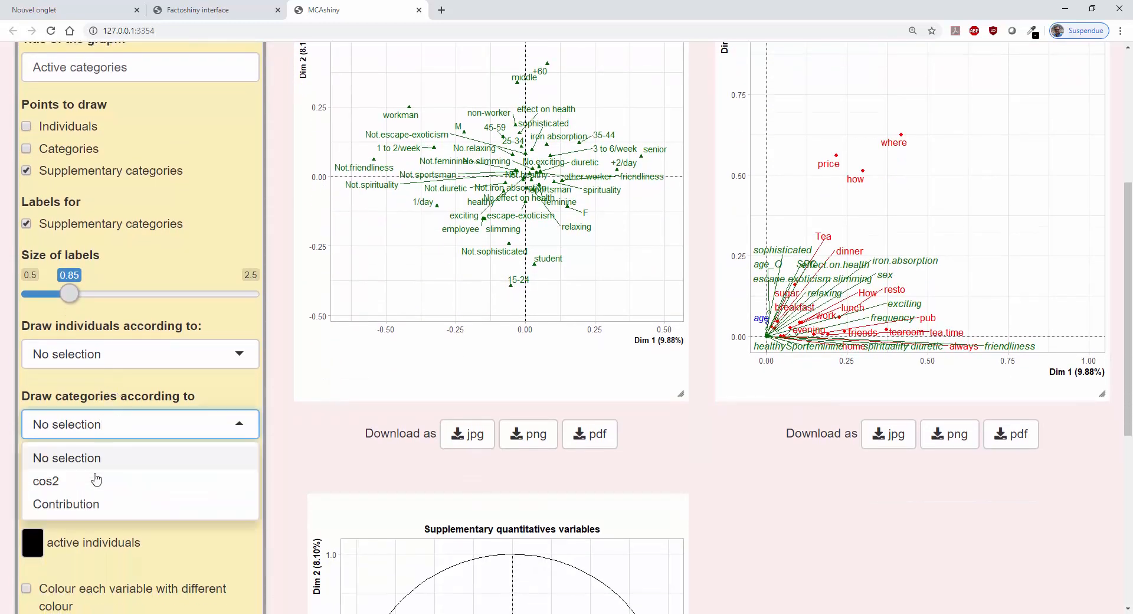
click(94, 478)
drag(35, 510, 74, 505)
click(60, 152)
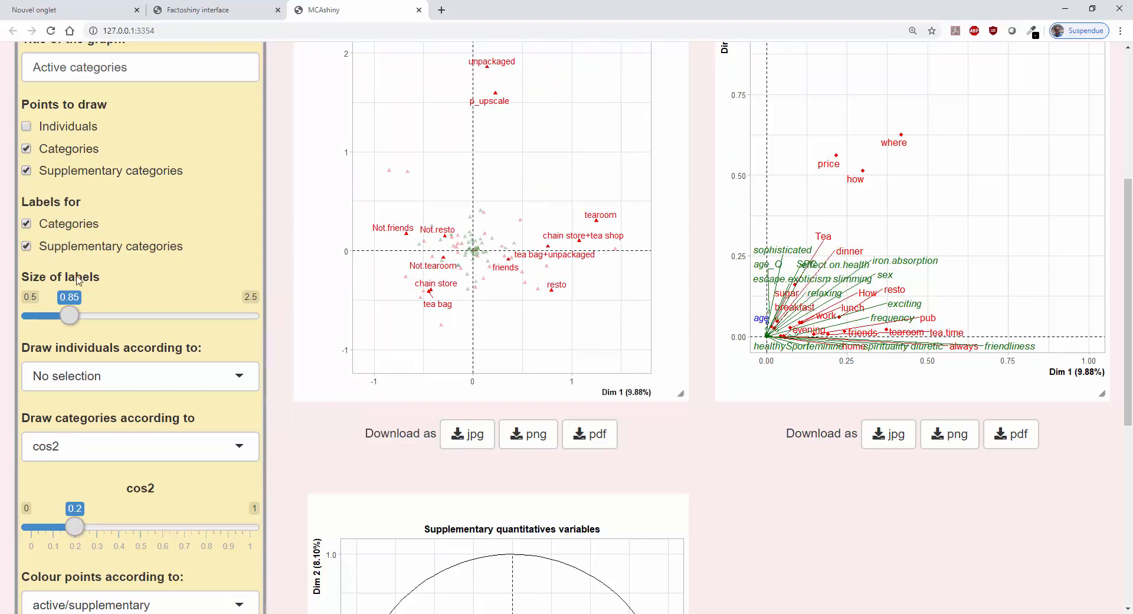
drag(75, 530, 121, 532)
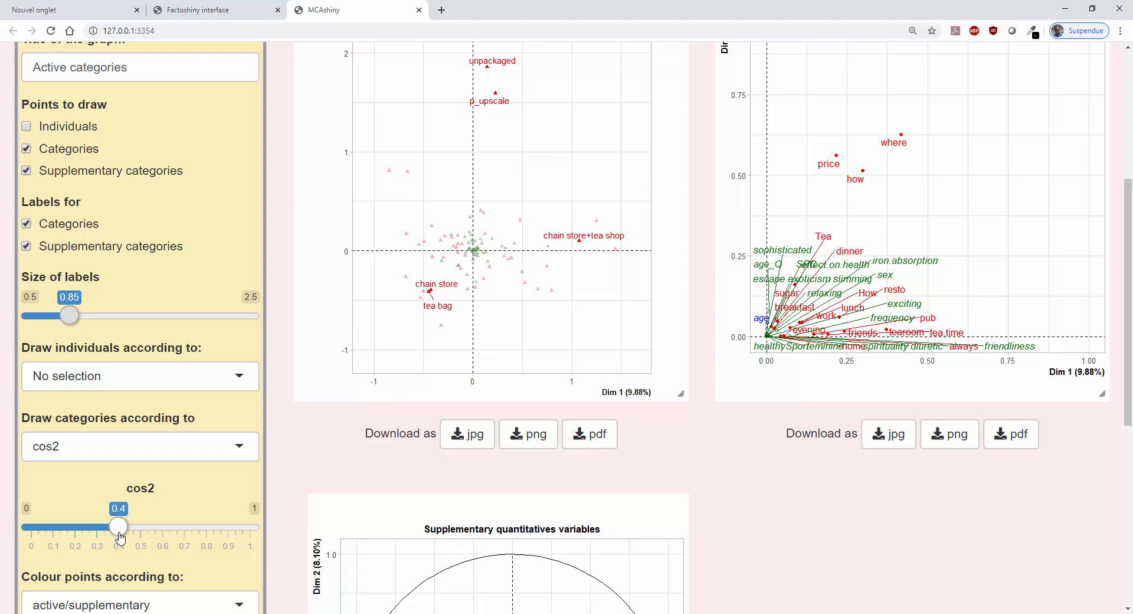
- Draw only the individuals on the factor map, leaving out active and supplementary categories
click(26, 126)
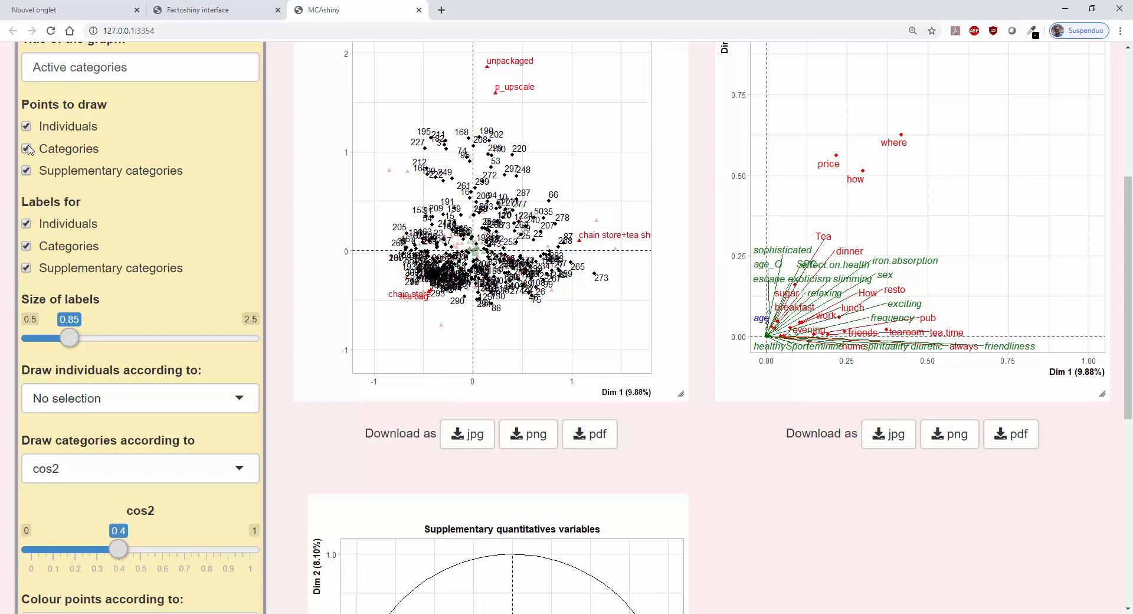
click(26, 149)
click(26, 171)
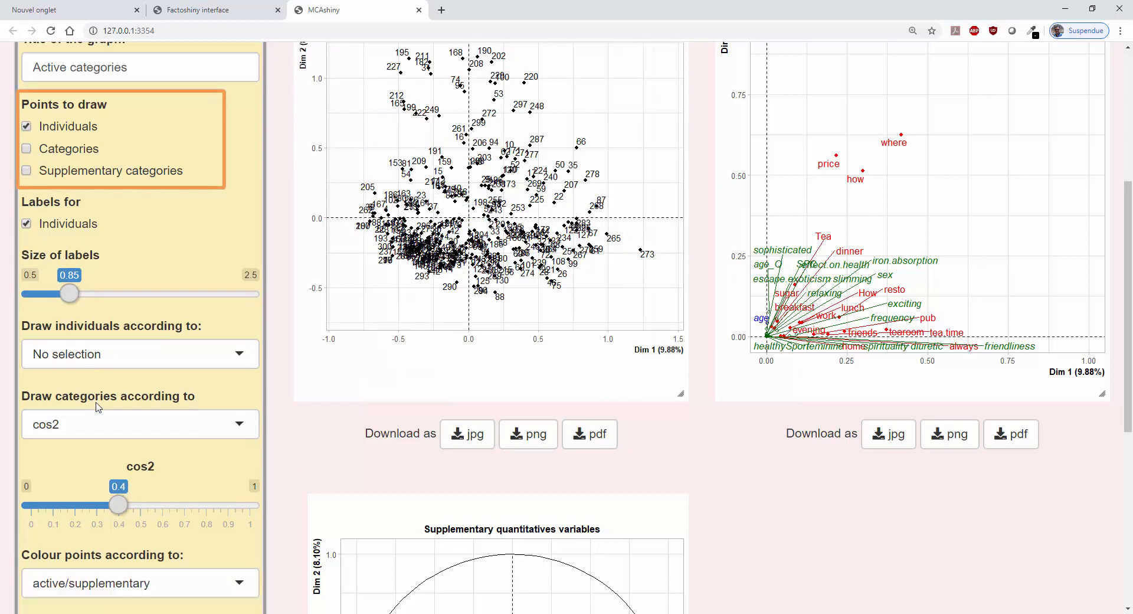
- Draw individuals according to their contribution, limited to the 20 most contributive individuals
click(112, 354)
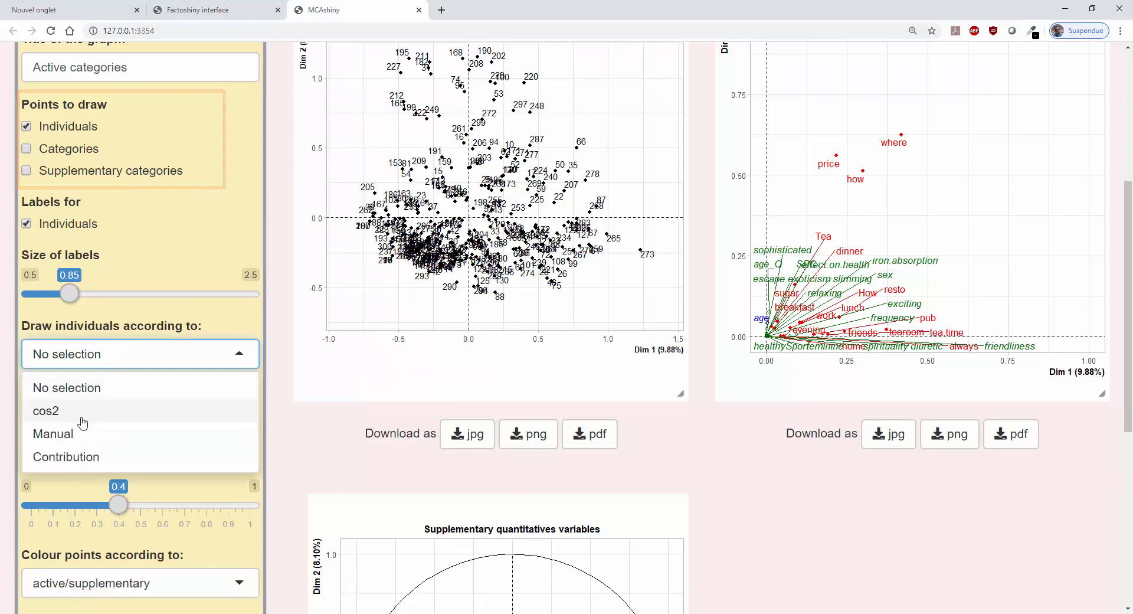
click(67, 457)
drag(256, 452, 49, 460)
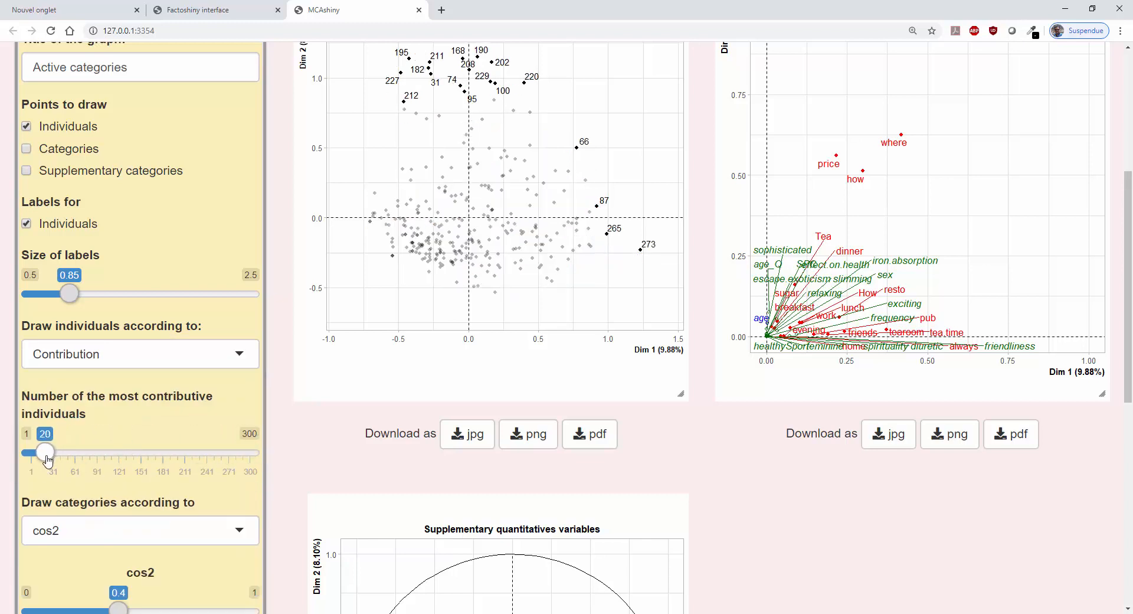
scroll(230, 350, up, 2)
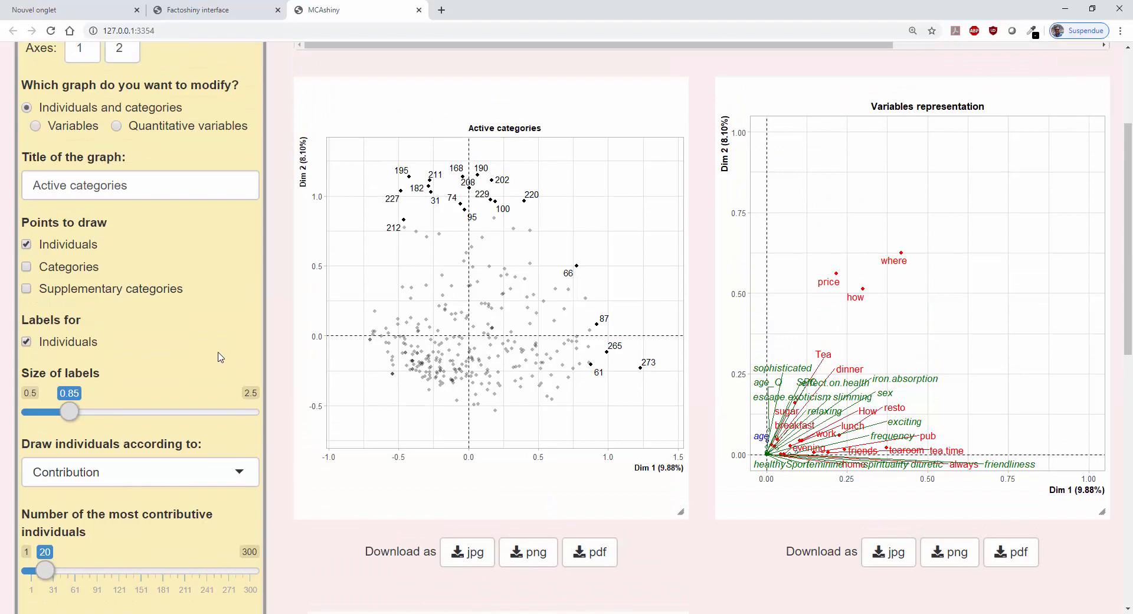
- Colour the points of the individuals graph according to their cos2
scroll(220, 356, down, 5)
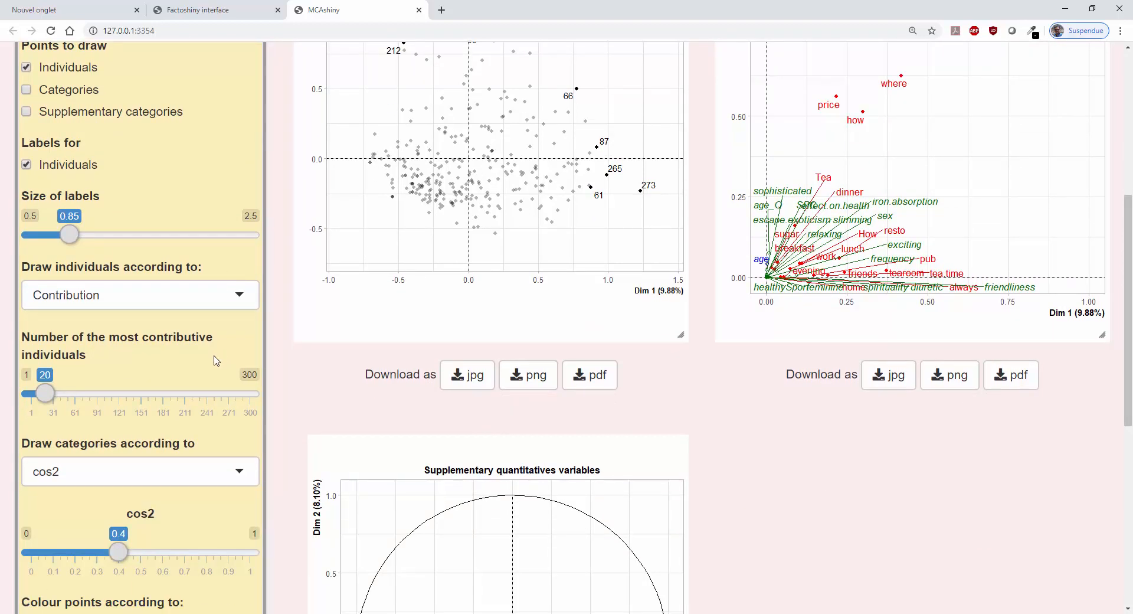
scroll(206, 376, down, 1)
click(159, 462)
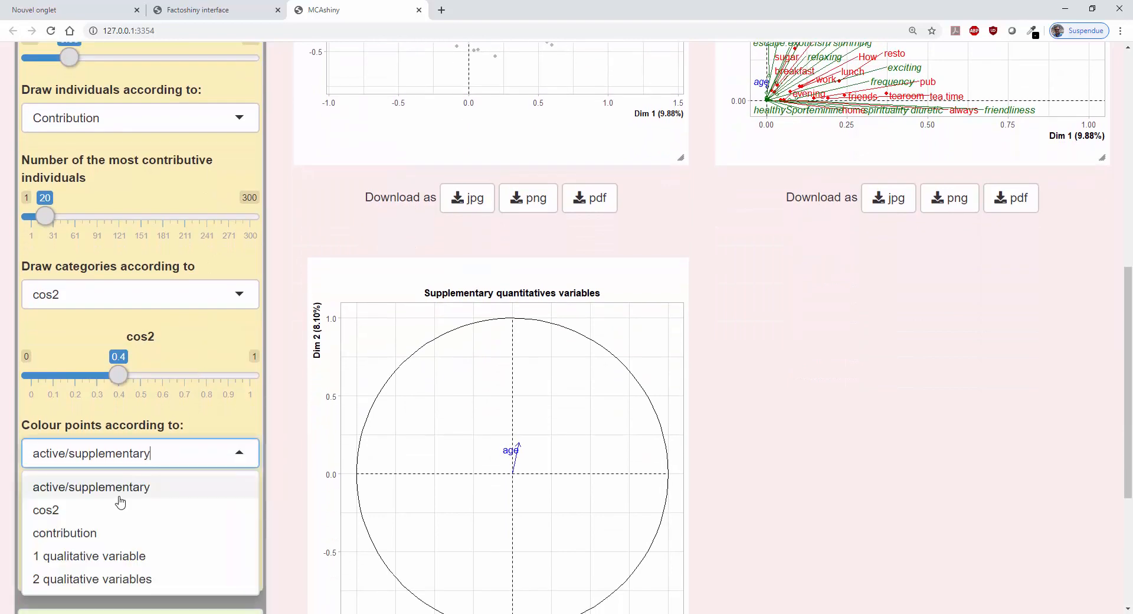
click(109, 509)
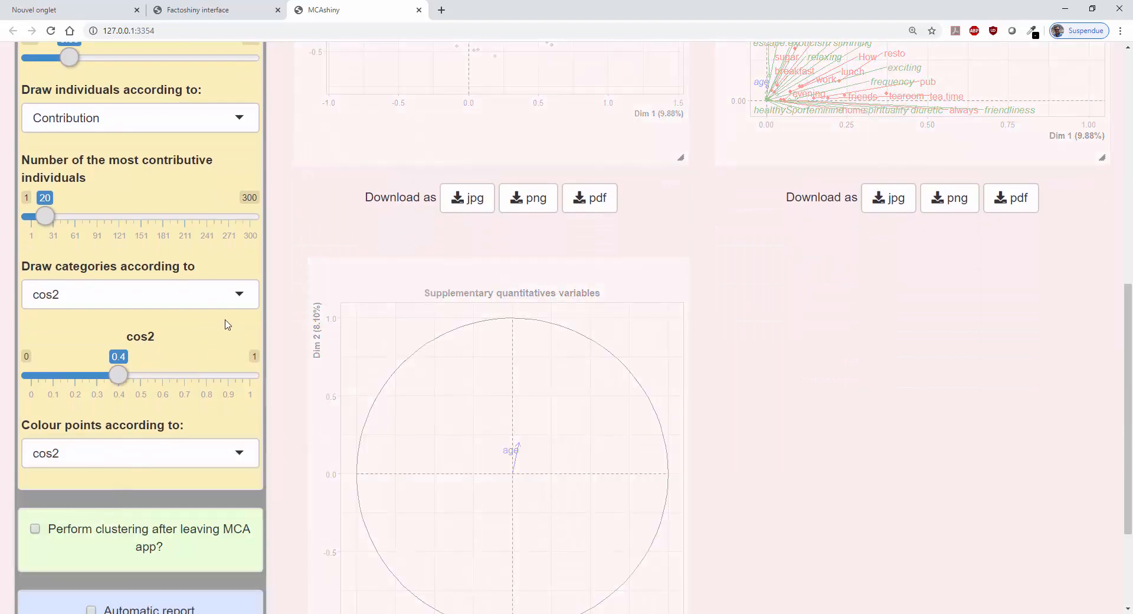
scroll(227, 323, up, 5)
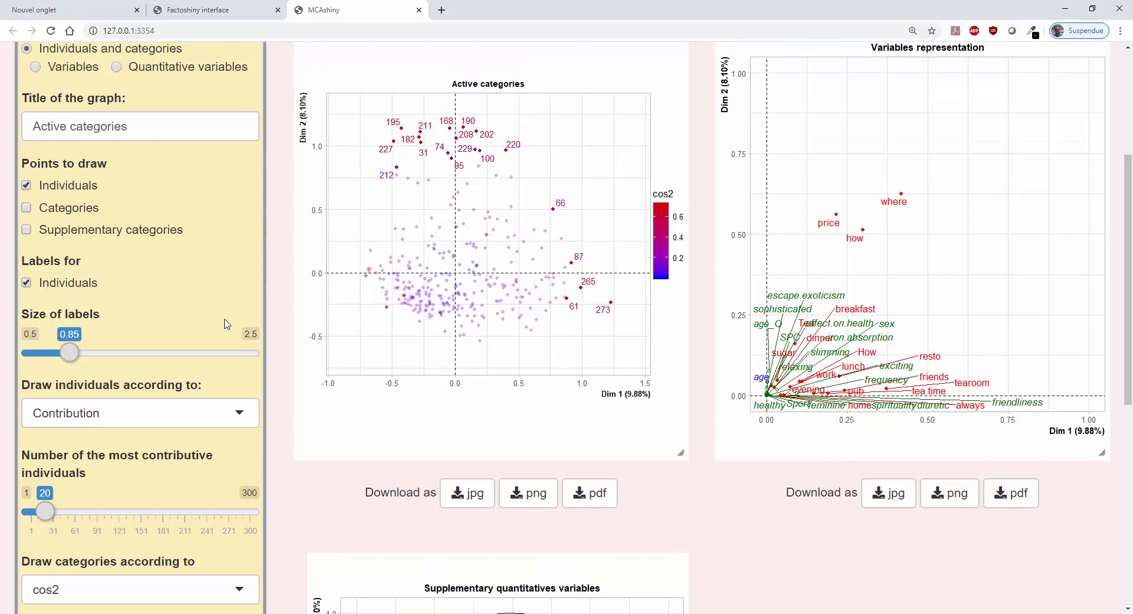
- Colour the individuals according to one qualitative variable, using the variable "where"
scroll(227, 324, down, 5)
click(172, 452)
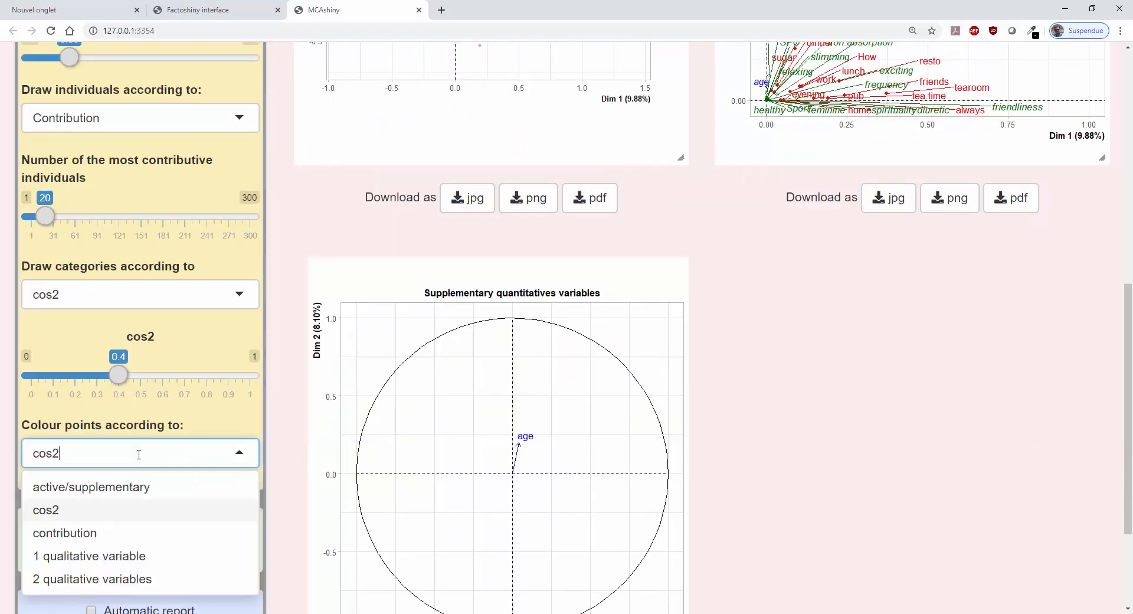
click(99, 559)
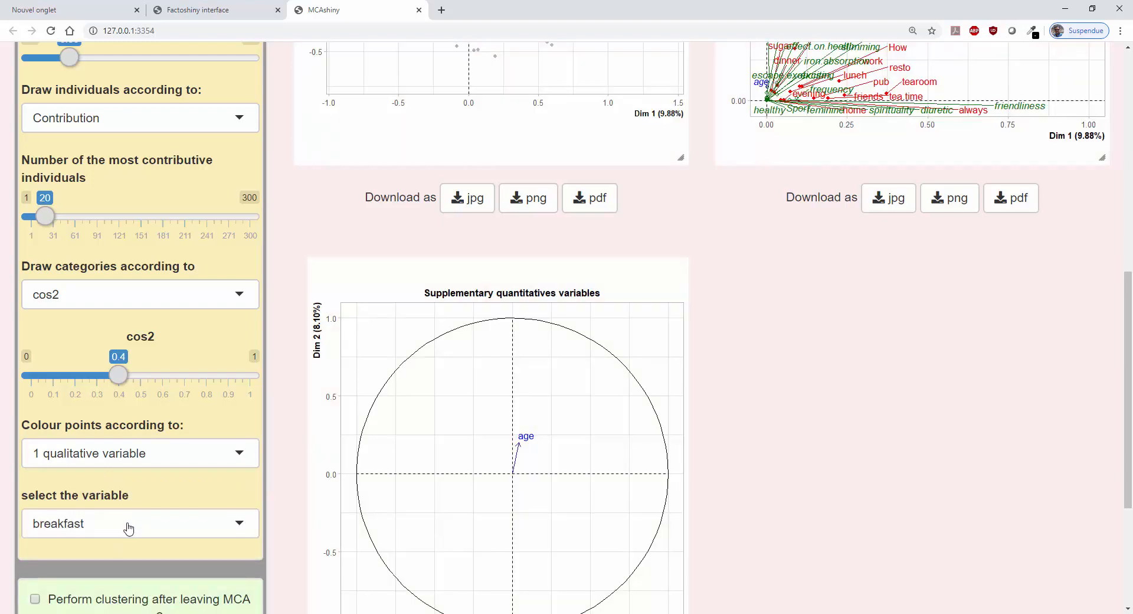
click(137, 533)
scroll(136, 533, down, 5)
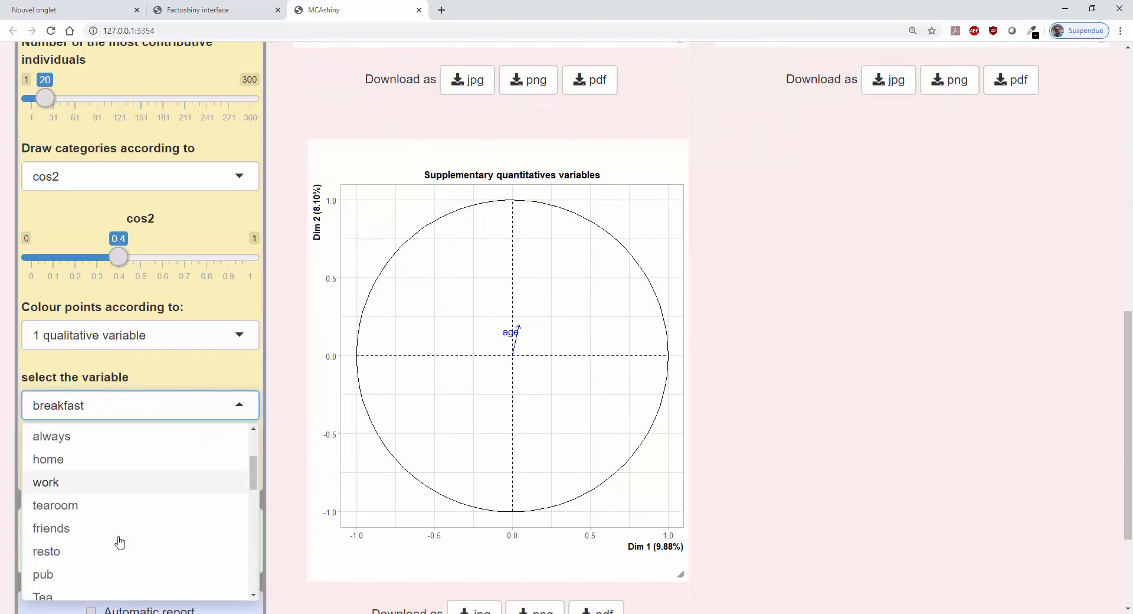
scroll(120, 541, down, 3)
click(80, 522)
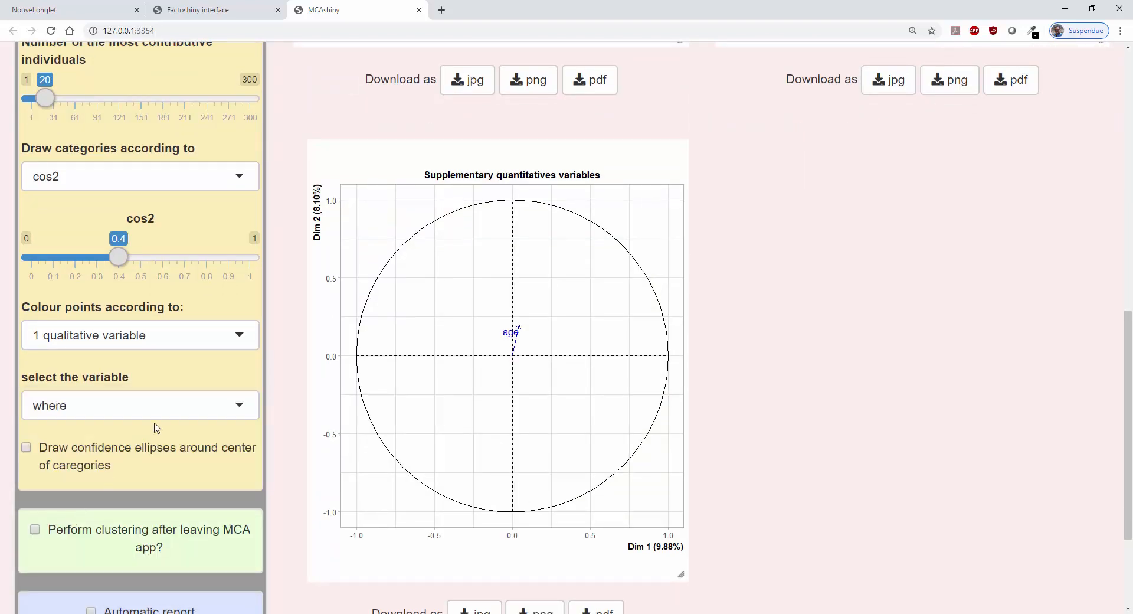
scroll(216, 365, up, 7)
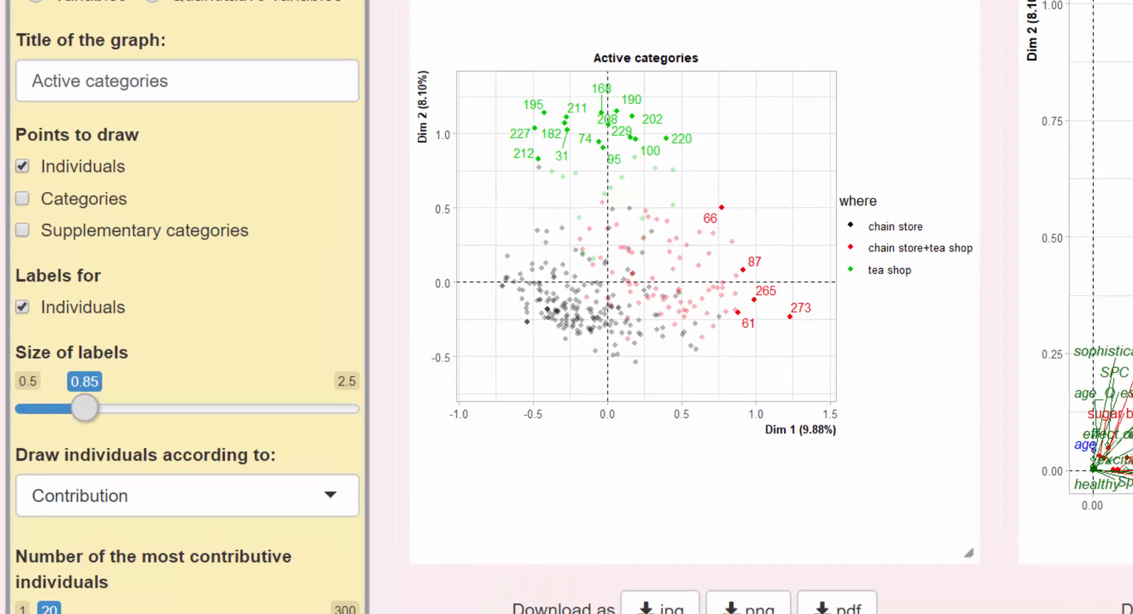
- Remove the contribution-based selection of individuals and hide their labels on the graph
click(92, 425)
click(76, 462)
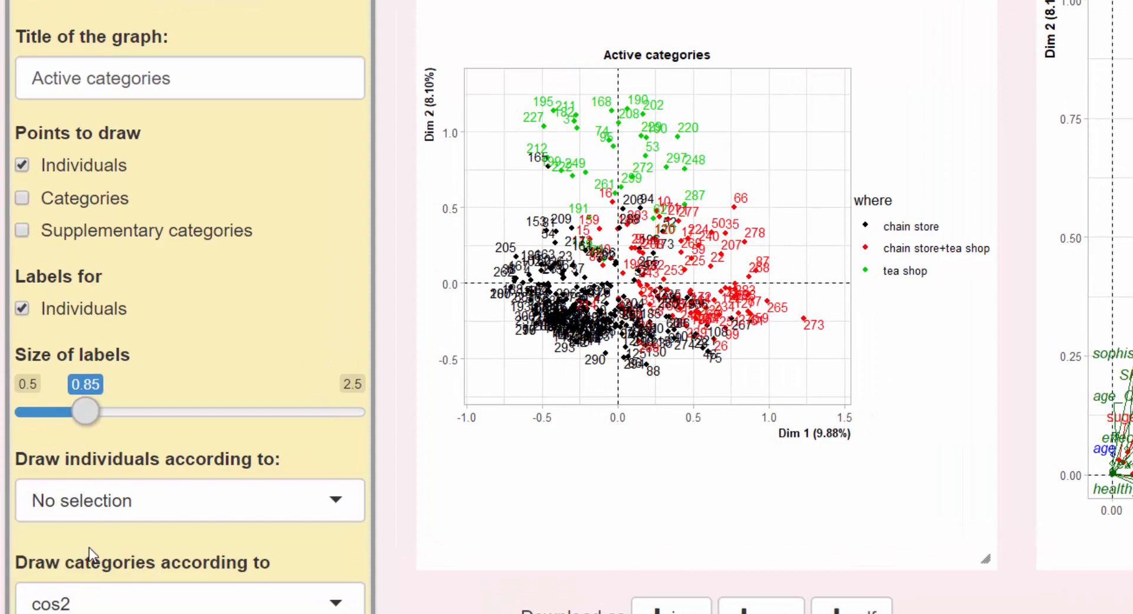
click(47, 313)
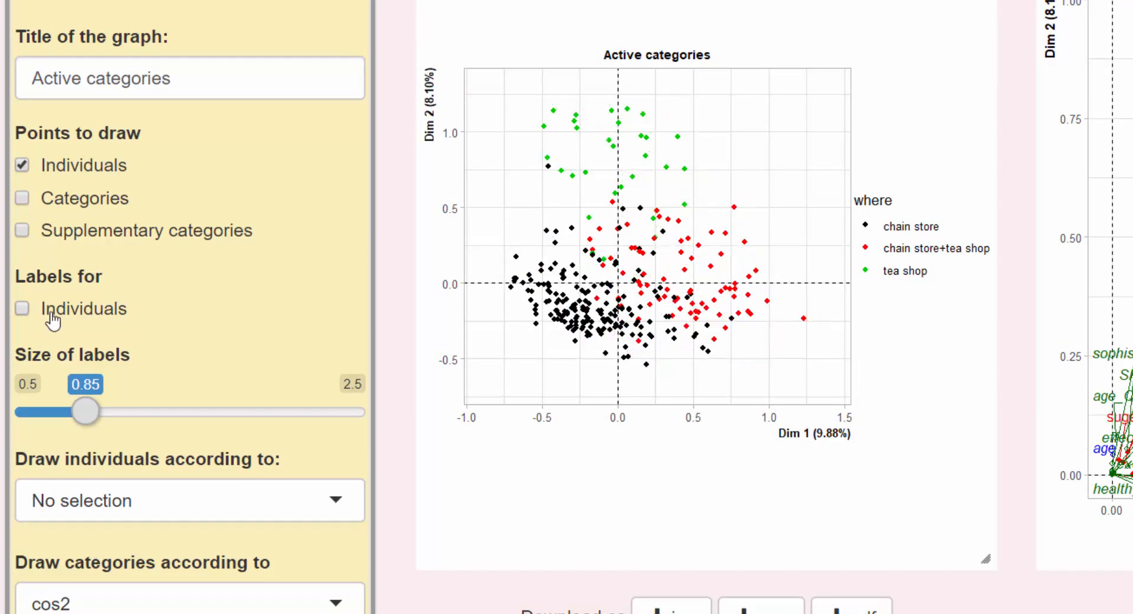
- Draw confidence ellipses around the centres of the categories of "where" on the individuals graph
scroll(121, 413, down, 4)
scroll(121, 414, down, 4)
click(71, 488)
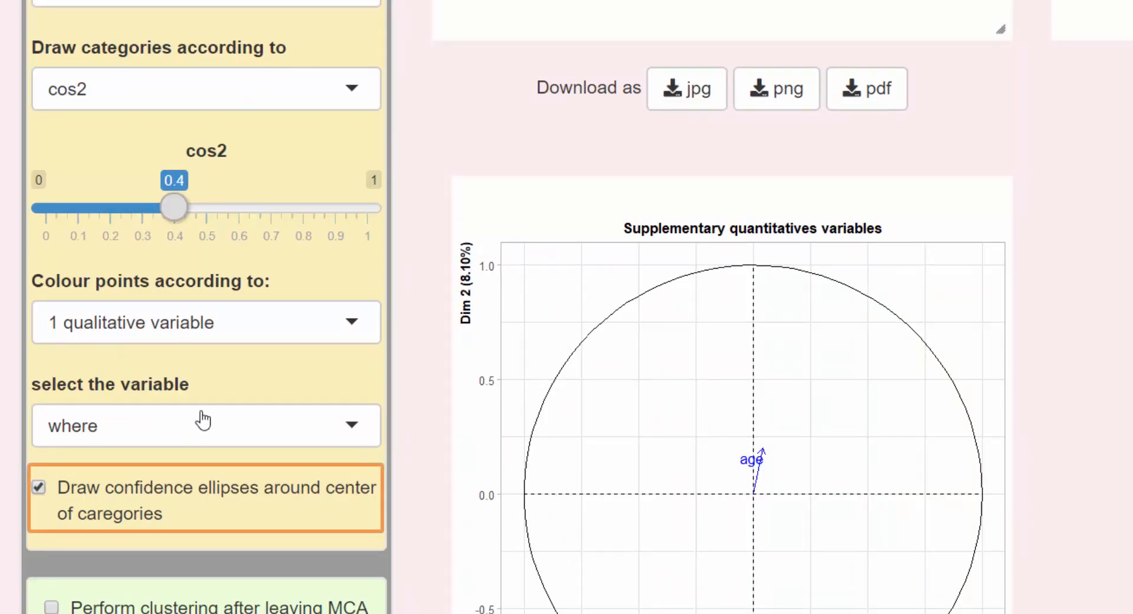
scroll(501, 387, up, 7)
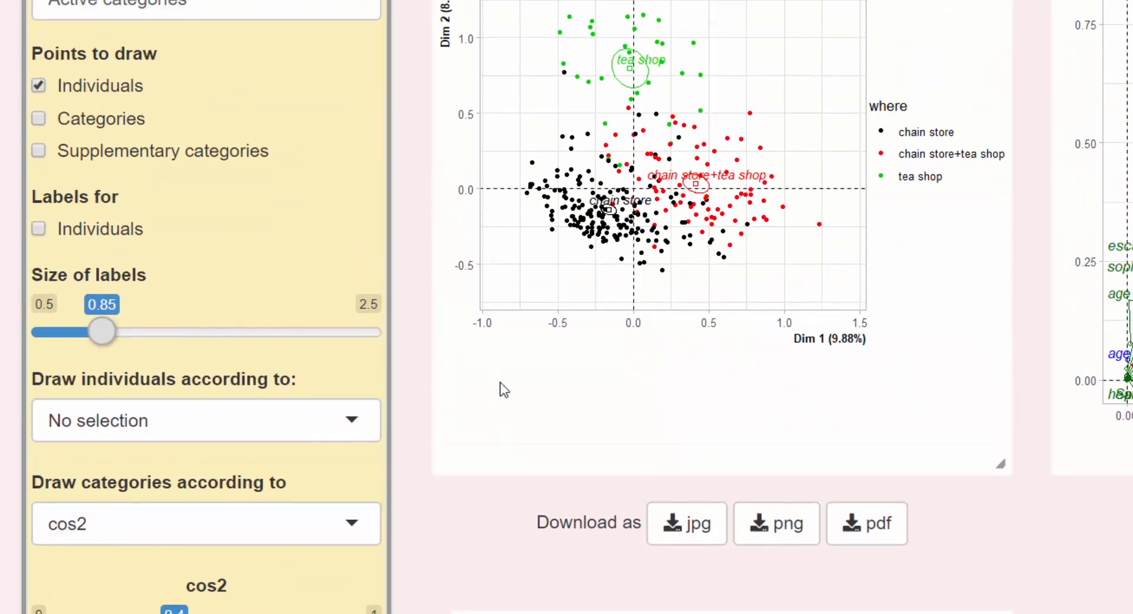
scroll(501, 390, up, 3)
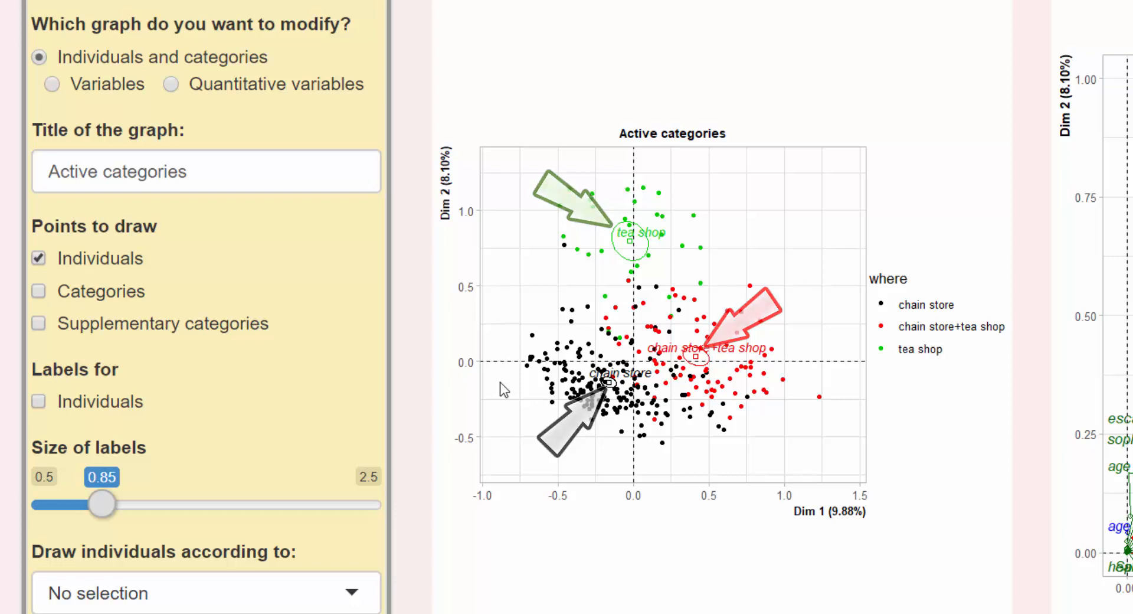
- Colour points by active/supplementary with a different colour for each variable, drawing active and supplementary categories instead of individuals
scroll(500, 381, down, 4)
click(83, 313)
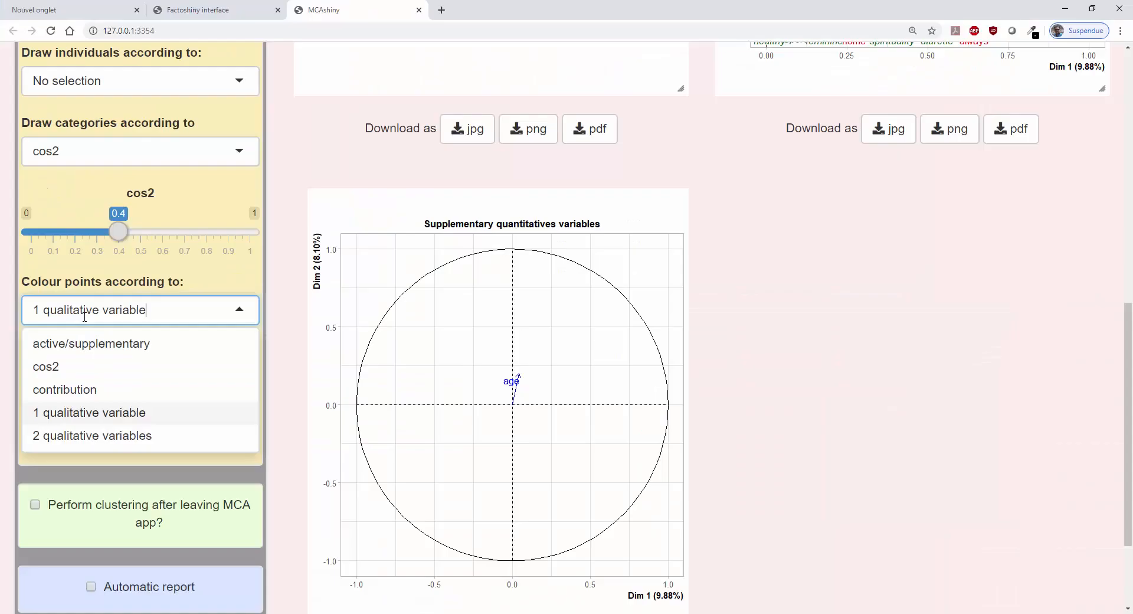
click(71, 343)
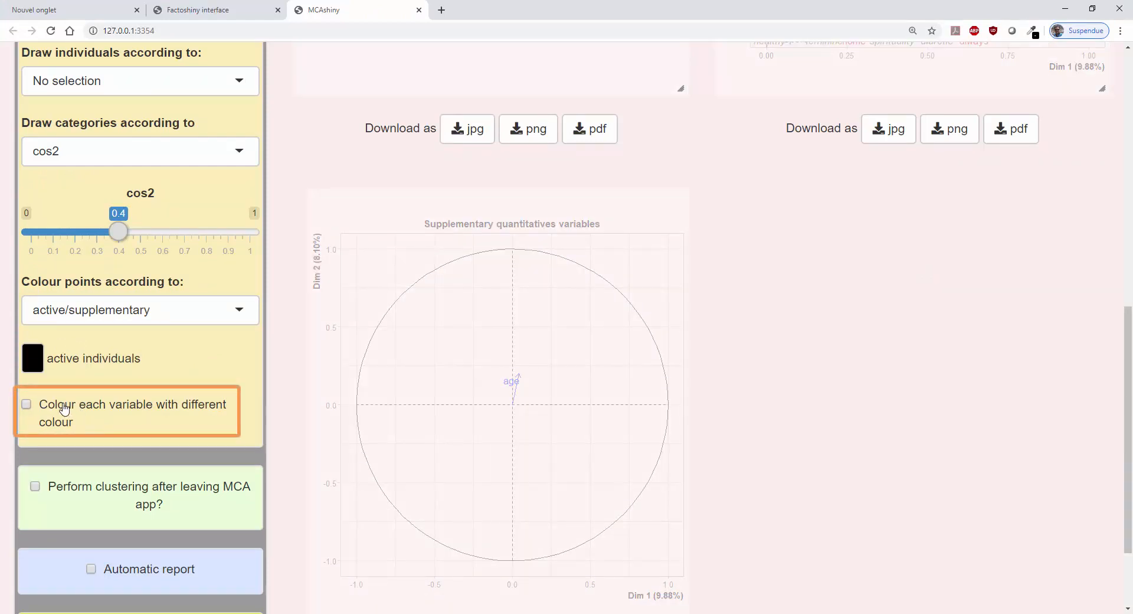
click(83, 412)
scroll(121, 371, up, 6)
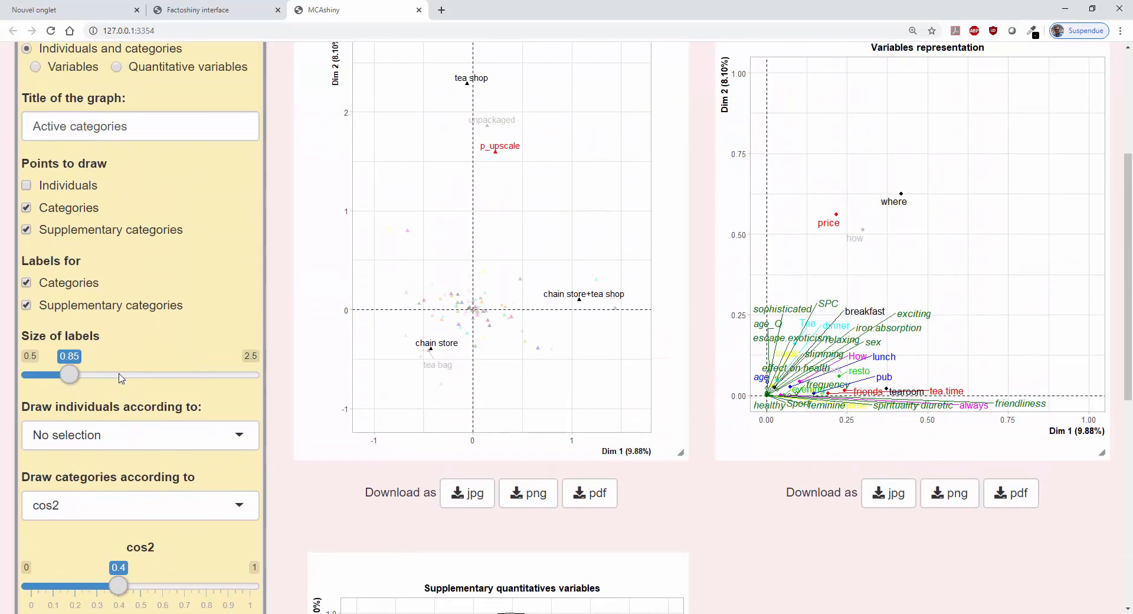
- Remove the cos2 selection of categories and leave the supplementary categories out of the factor map
click(98, 506)
click(85, 539)
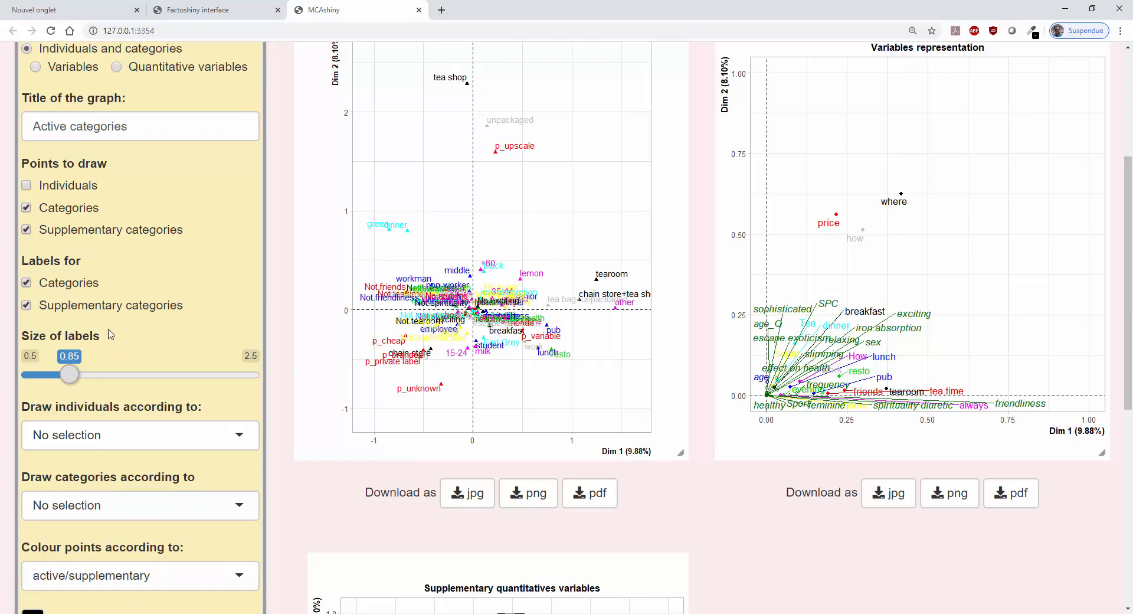
click(81, 235)
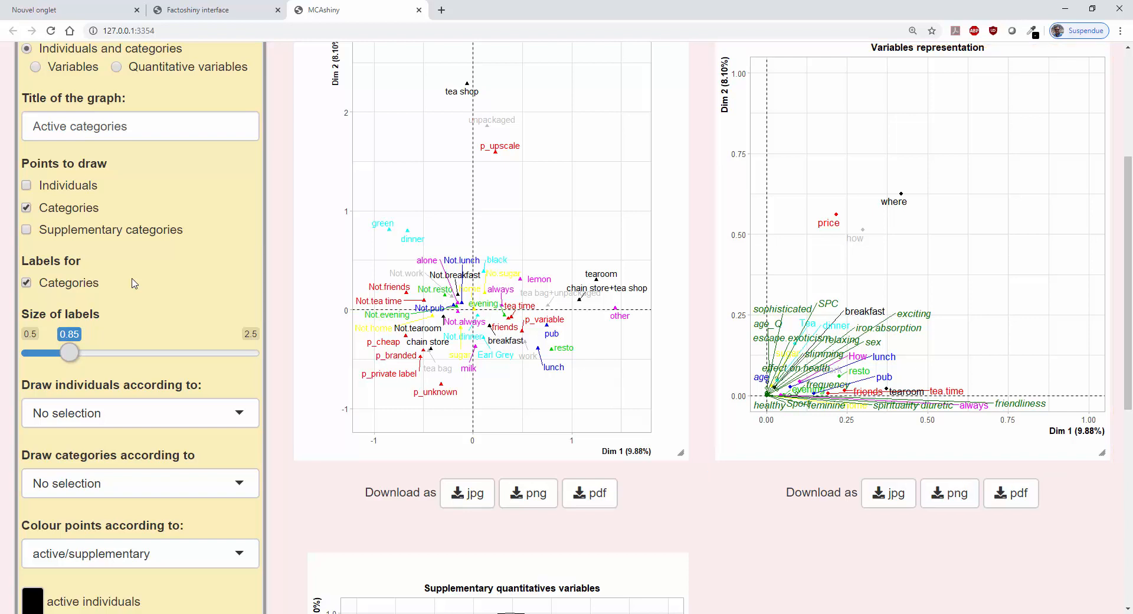
- Modify the Variables graph to draw only active qualitative variables, leaving out supplementary qualitative and quantitative variables
scroll(131, 201, up, 2)
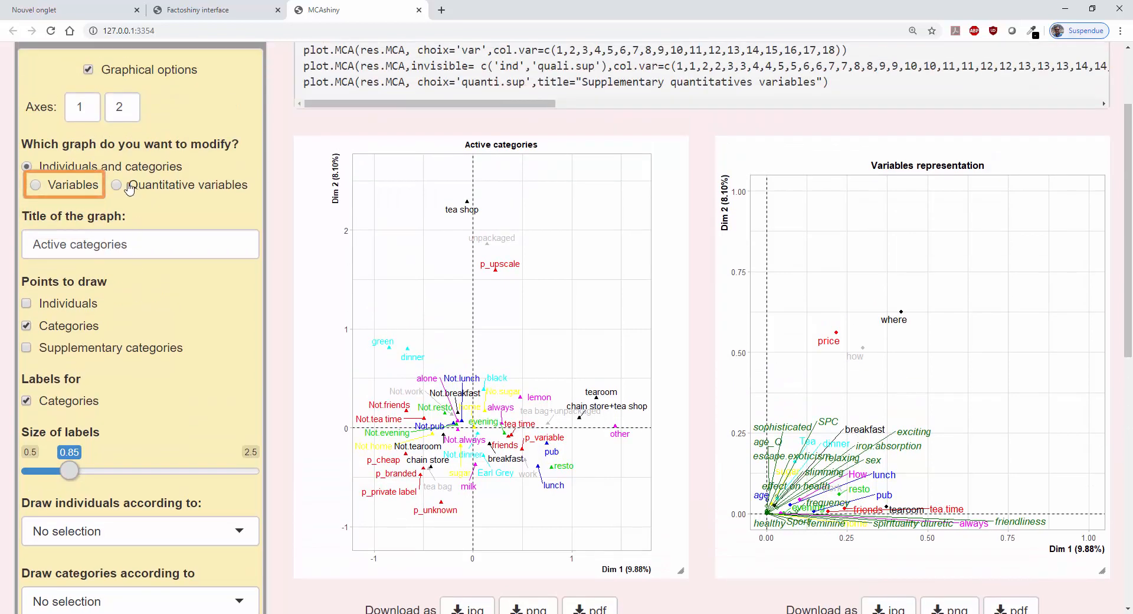
click(74, 186)
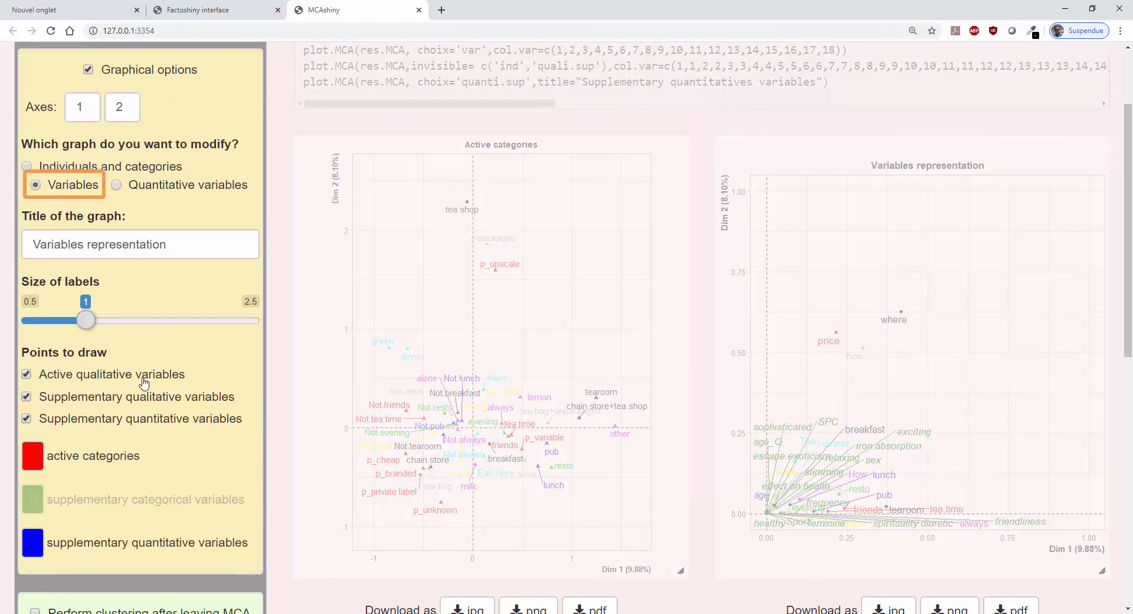
click(27, 396)
click(27, 418)
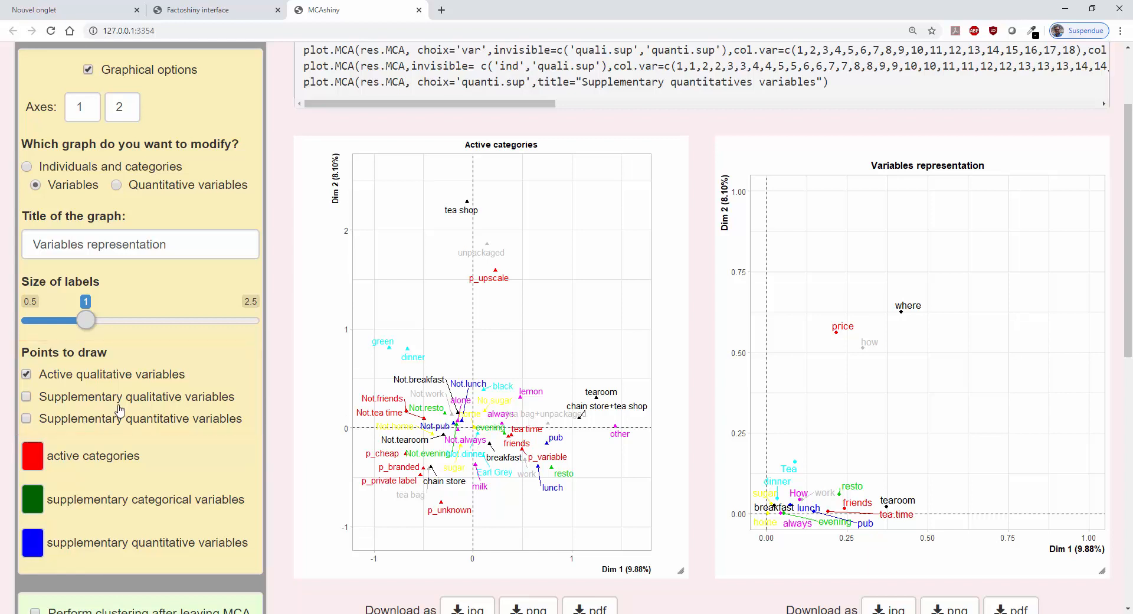
scroll(120, 410, down, 9)
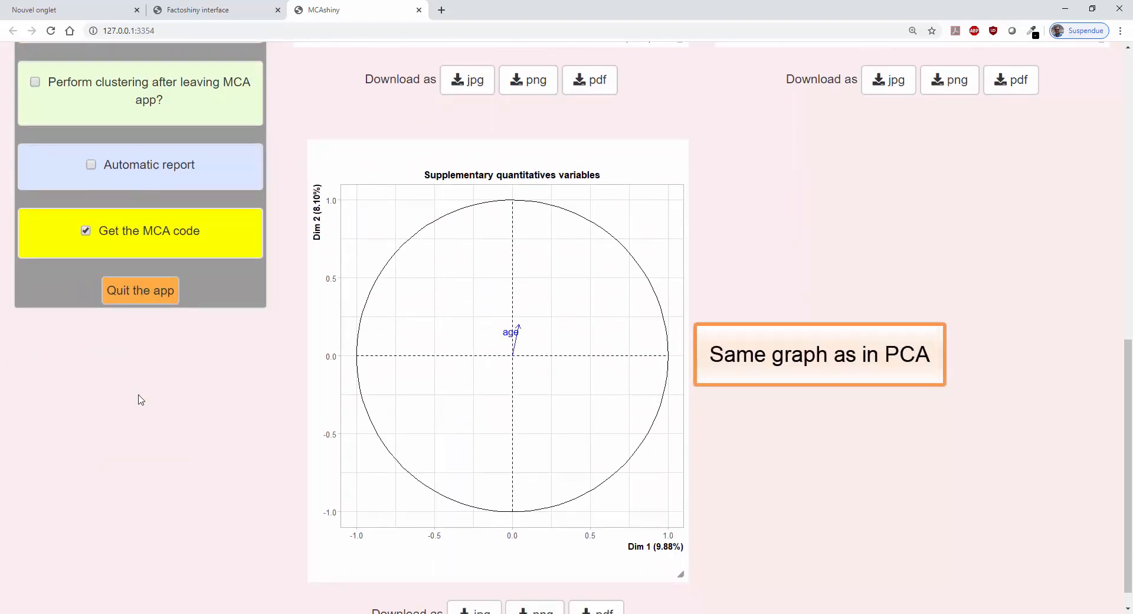
- Display dimensions 3 and 4 as the axes of the MCA graphs and collapse the graphical options
scroll(139, 397, up, 9)
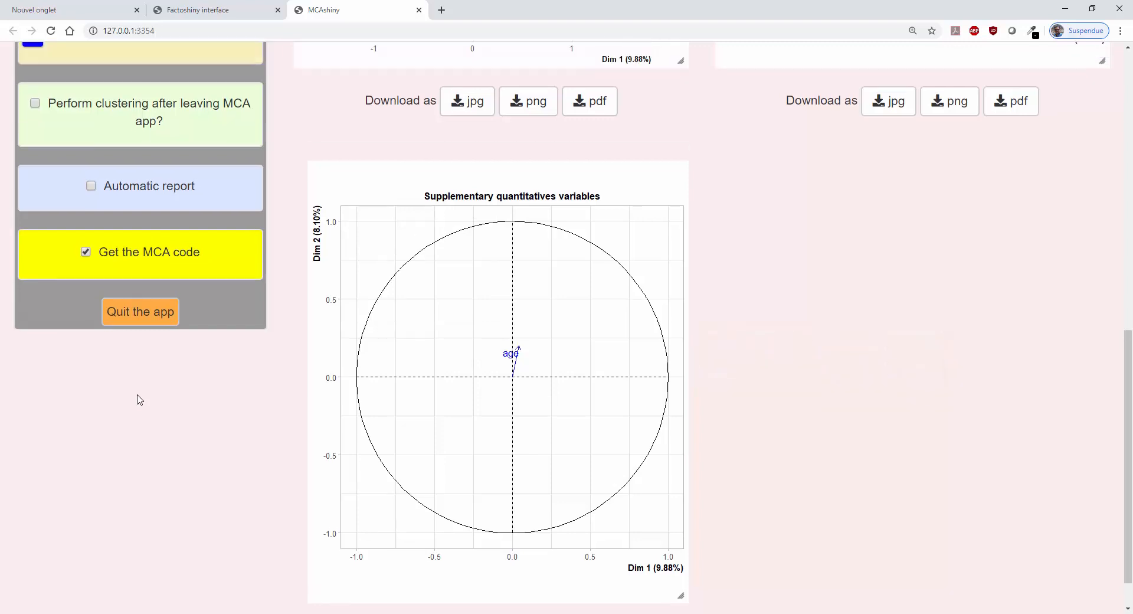
double_click(89, 170)
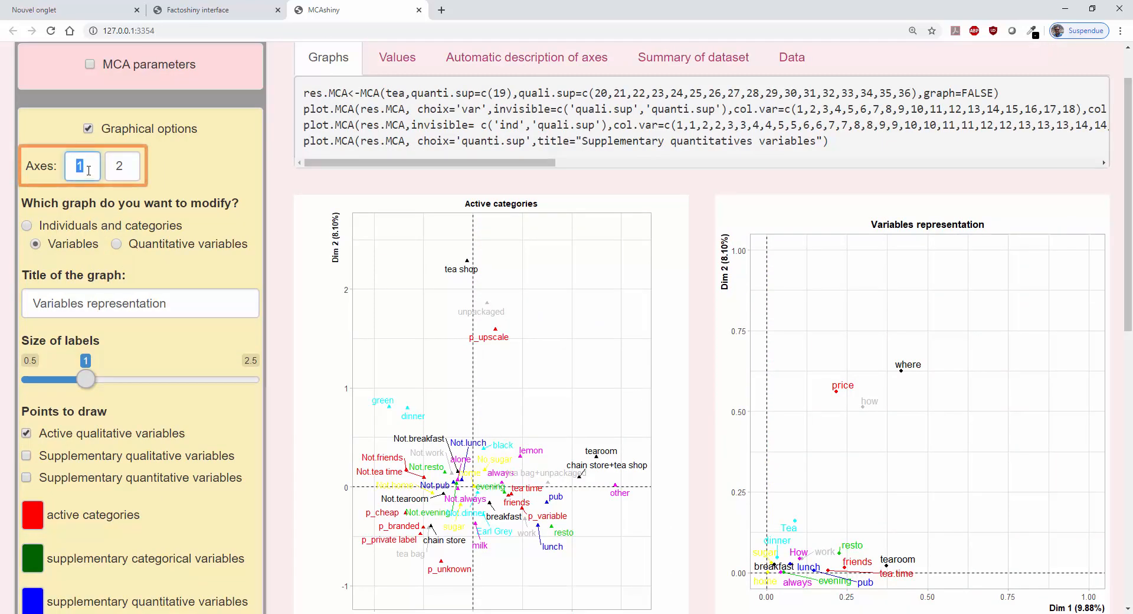
text(3)
double_click(131, 166)
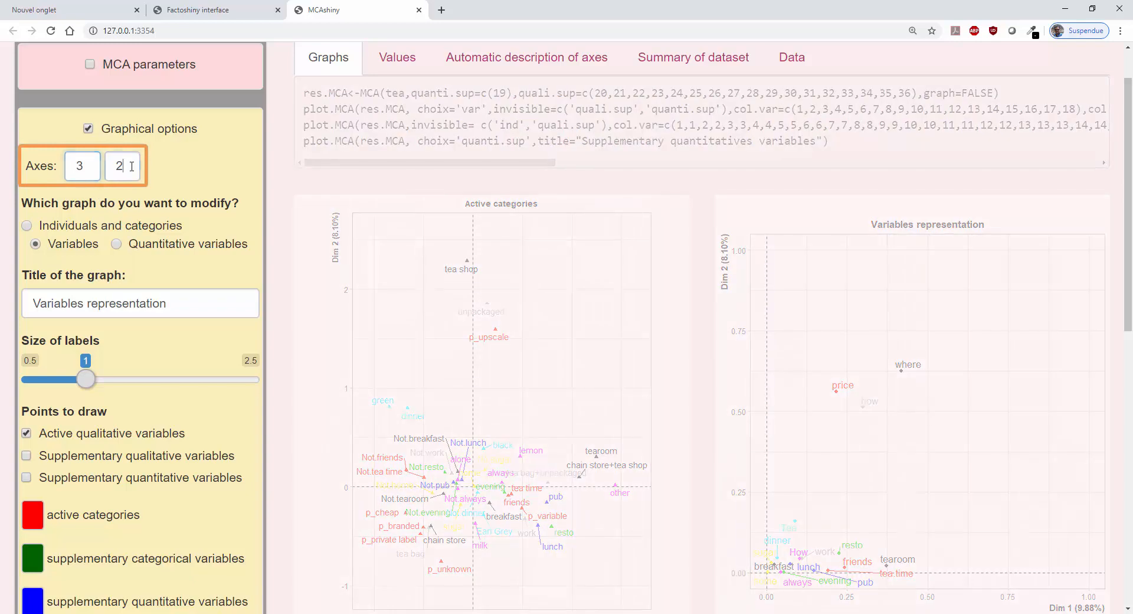
text(4)
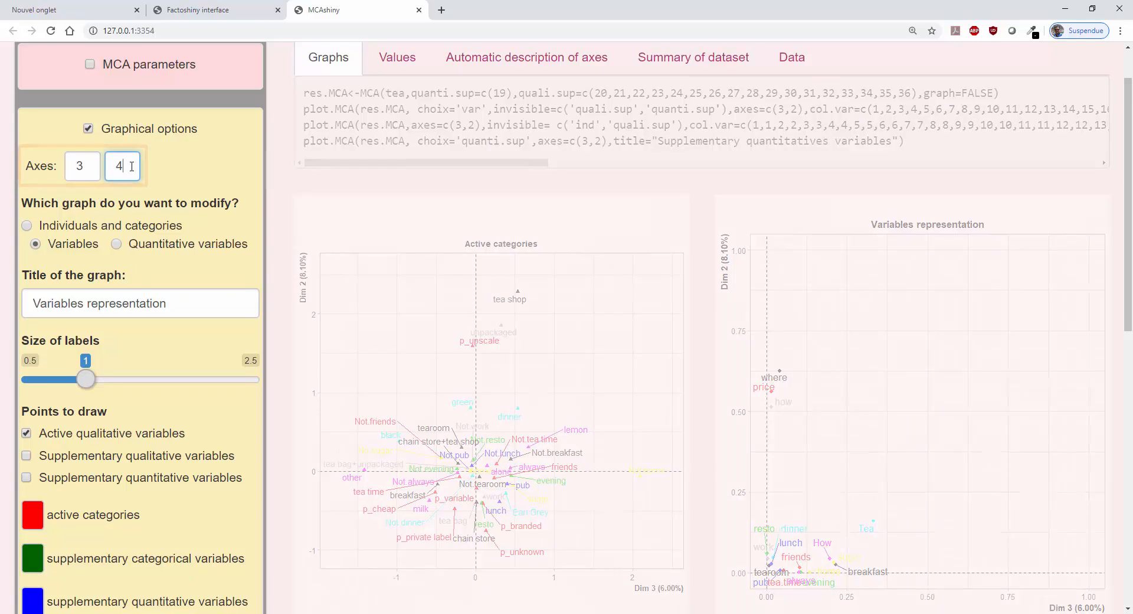
click(88, 129)
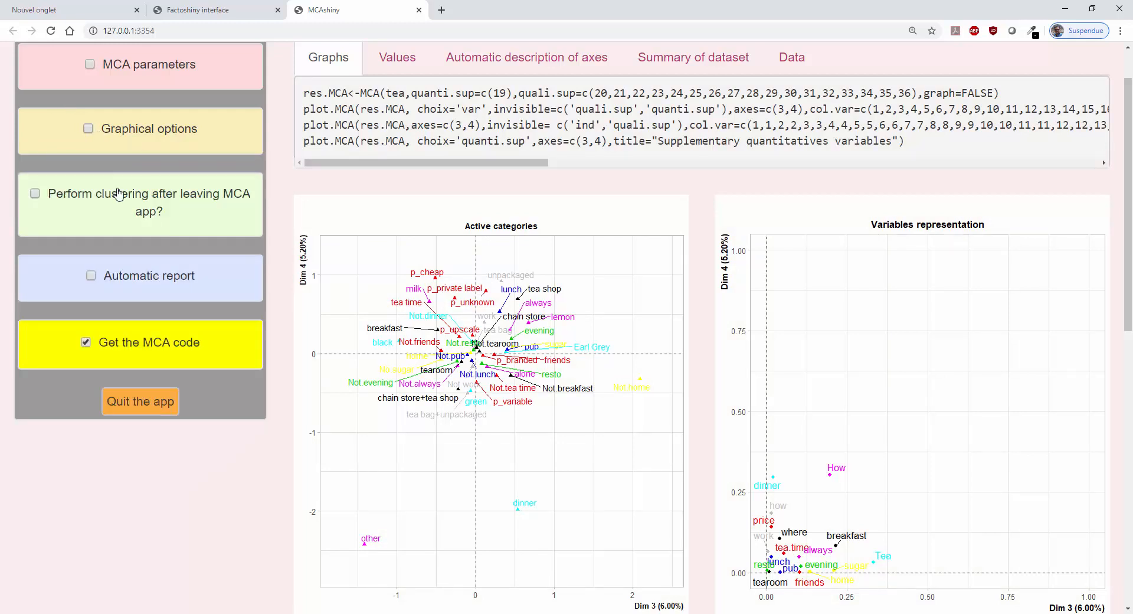
- Enable clustering after leaving the MCA app, keep 7 dimensions for it, and switch the clustering option off again
click(86, 199)
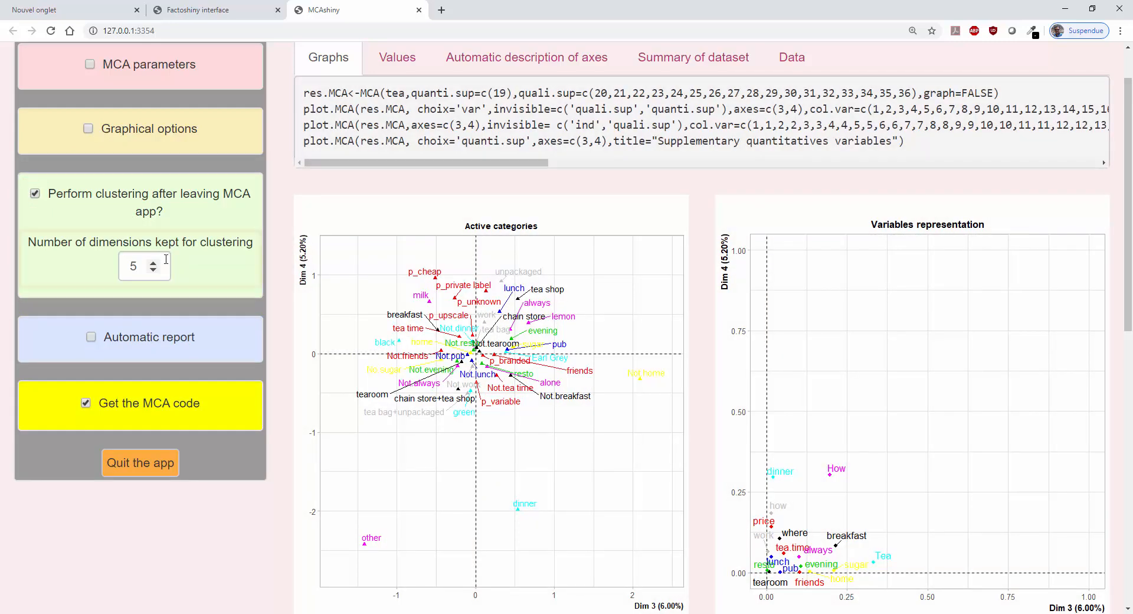
click(153, 266)
click(153, 265)
click(153, 265)
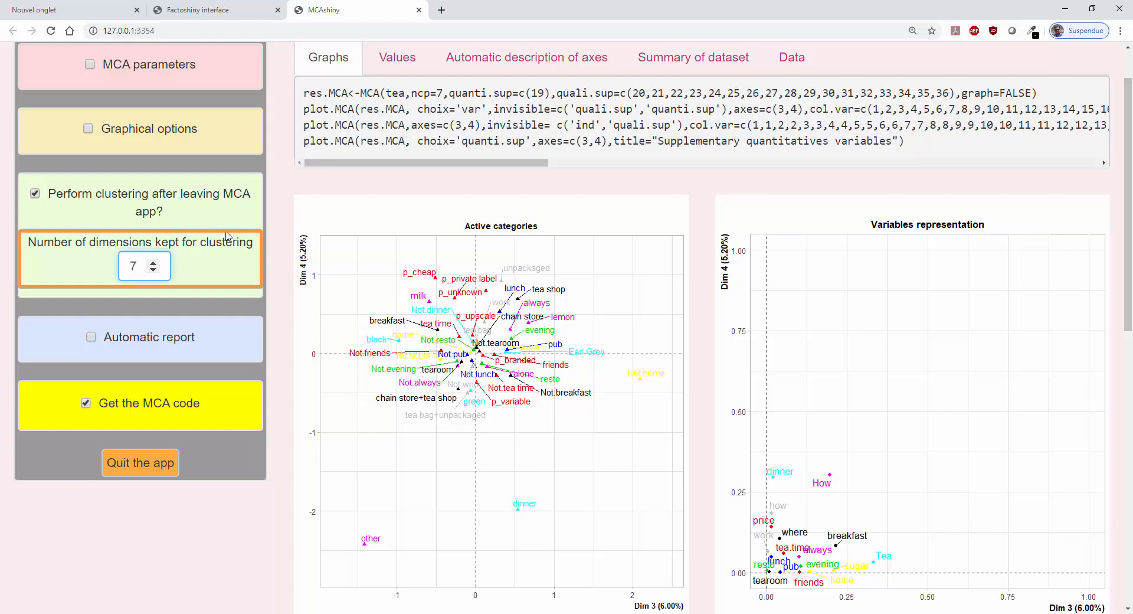
click(153, 270)
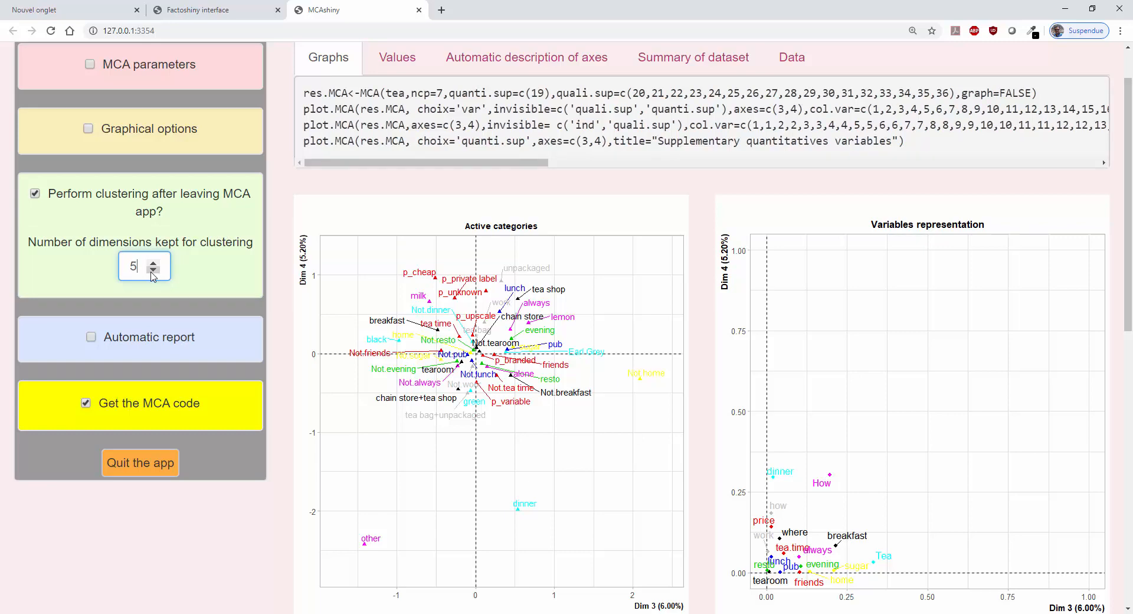
click(393, 62)
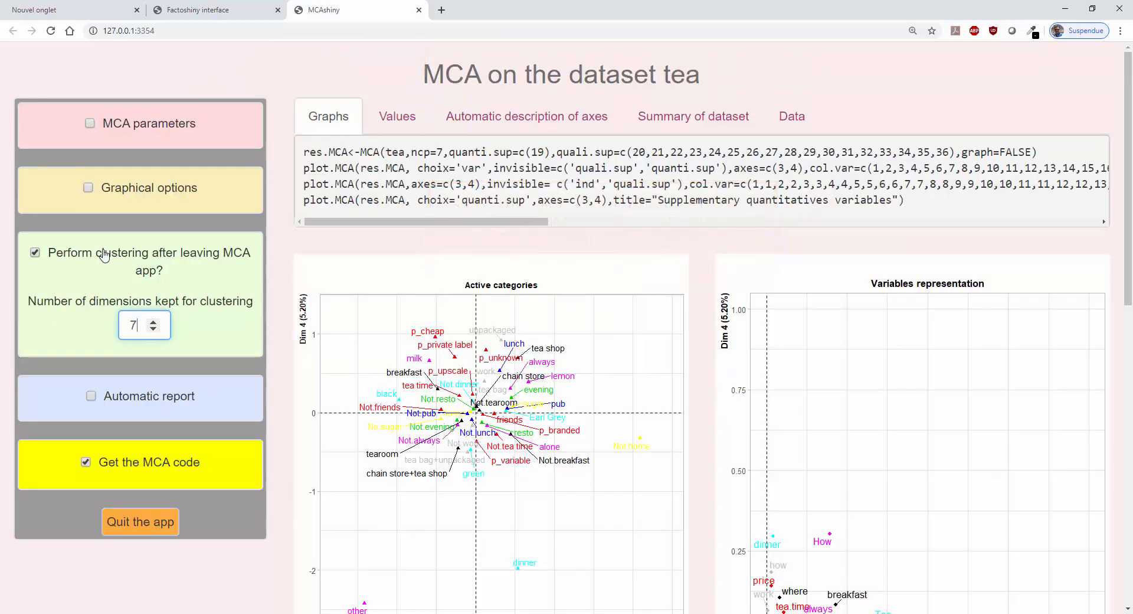
click(104, 255)
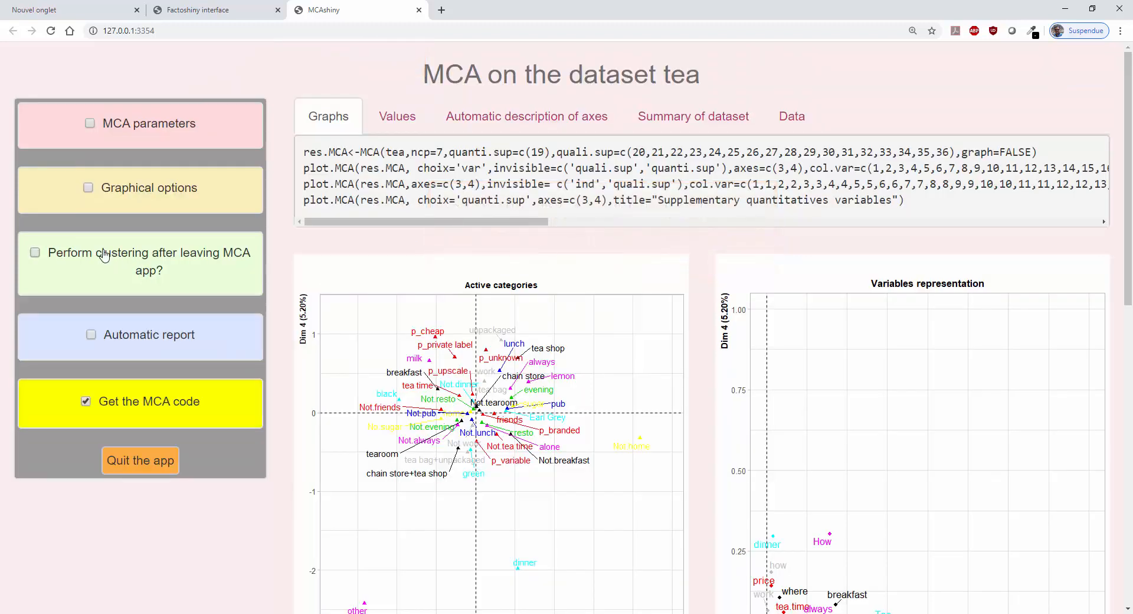
- Review the automatic report options for file name, language, graphs and output format, and close them
click(117, 339)
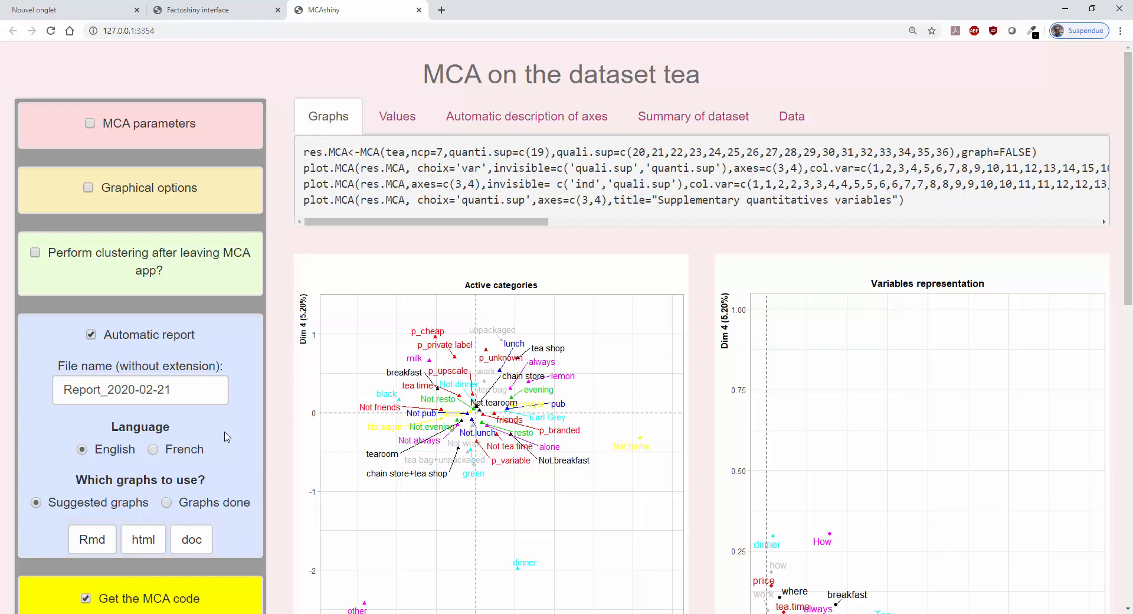
click(180, 340)
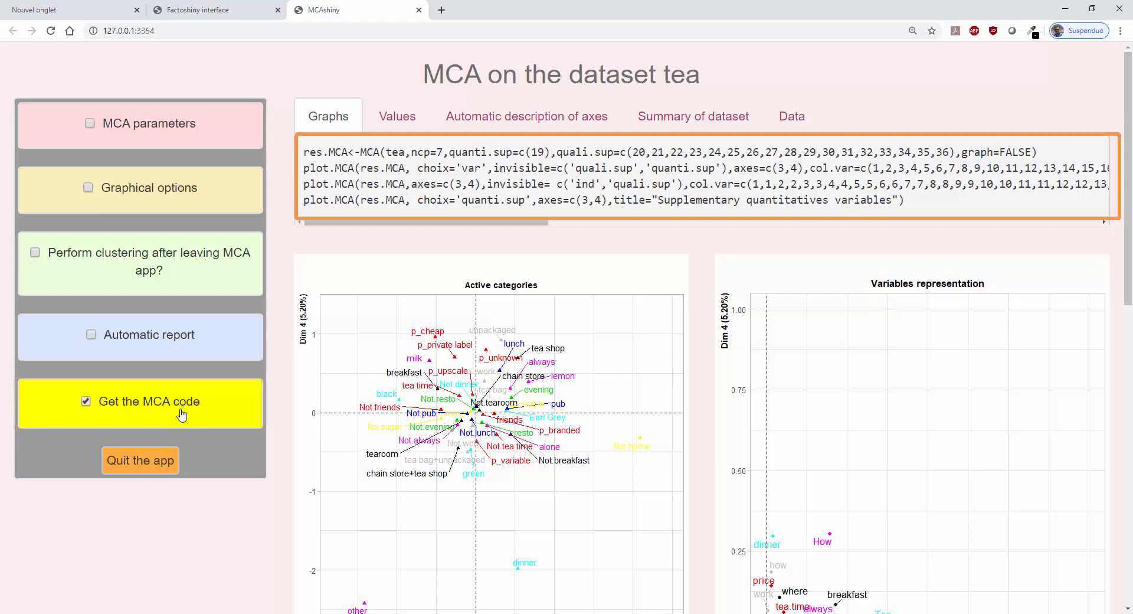
- Quit the MCA app to return its results to R
click(156, 467)
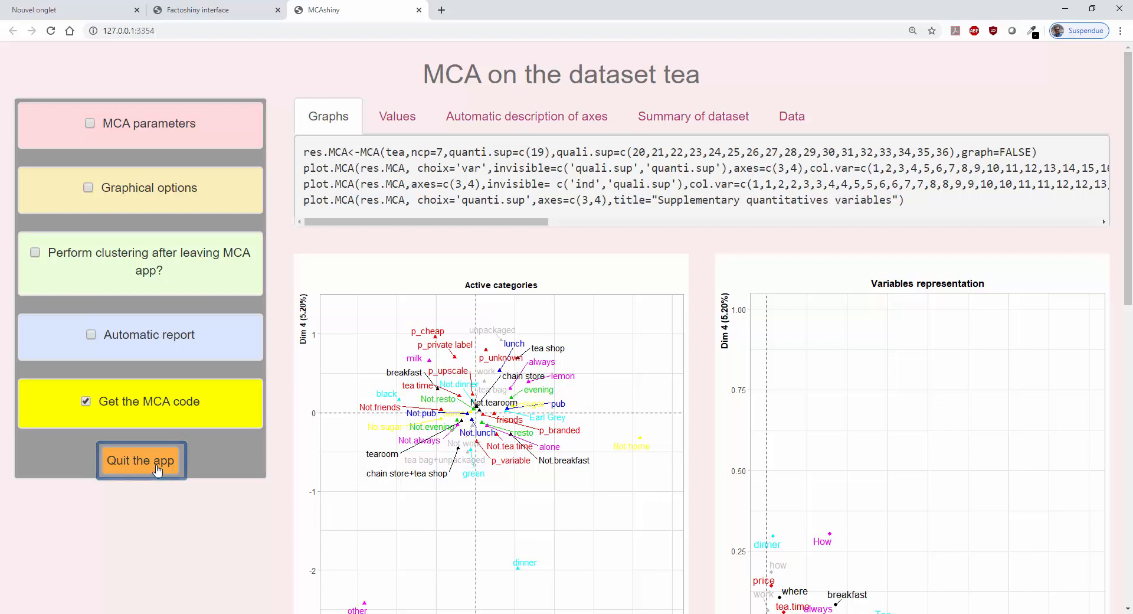
click(157, 470)
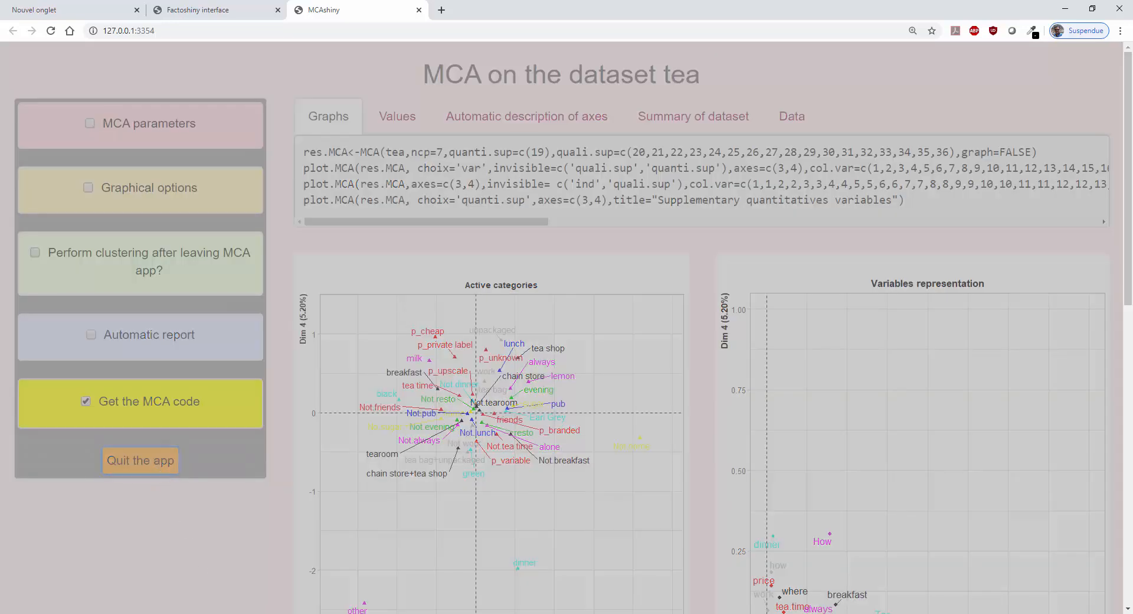
- Switch to RStudio, run Factoshiny(result) to reopen the saved analysis, and quit the reopened app
click(219, 613)
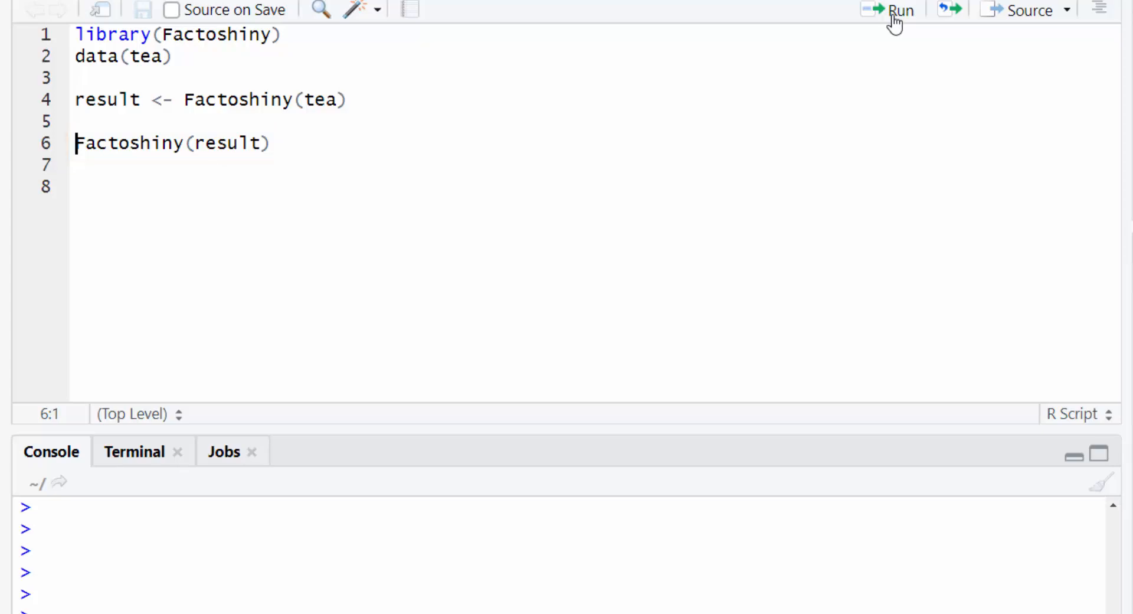
click(893, 17)
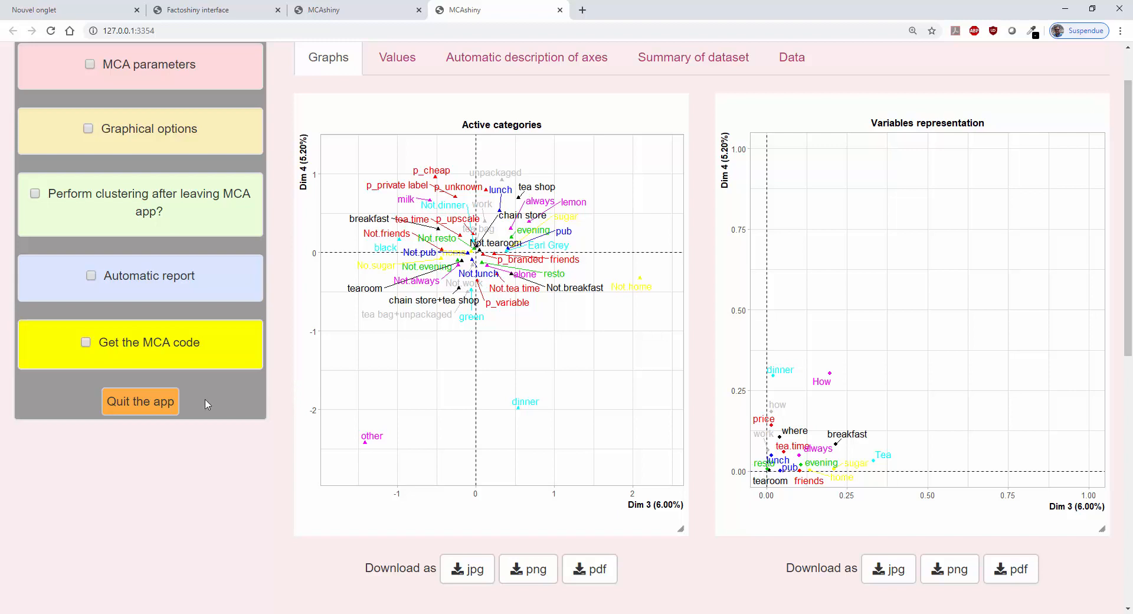
click(150, 413)
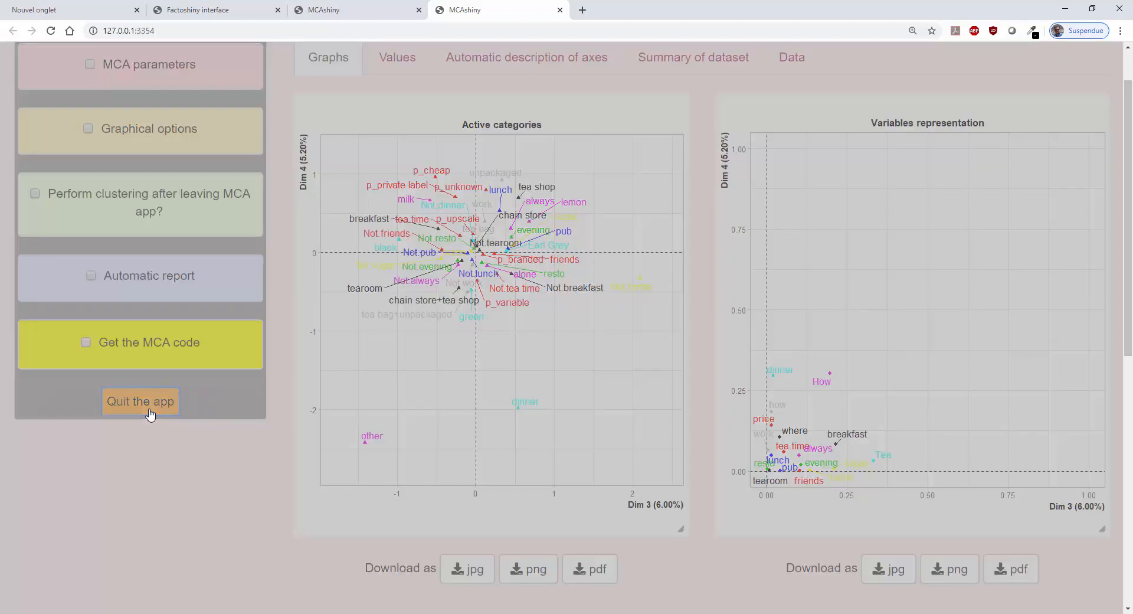